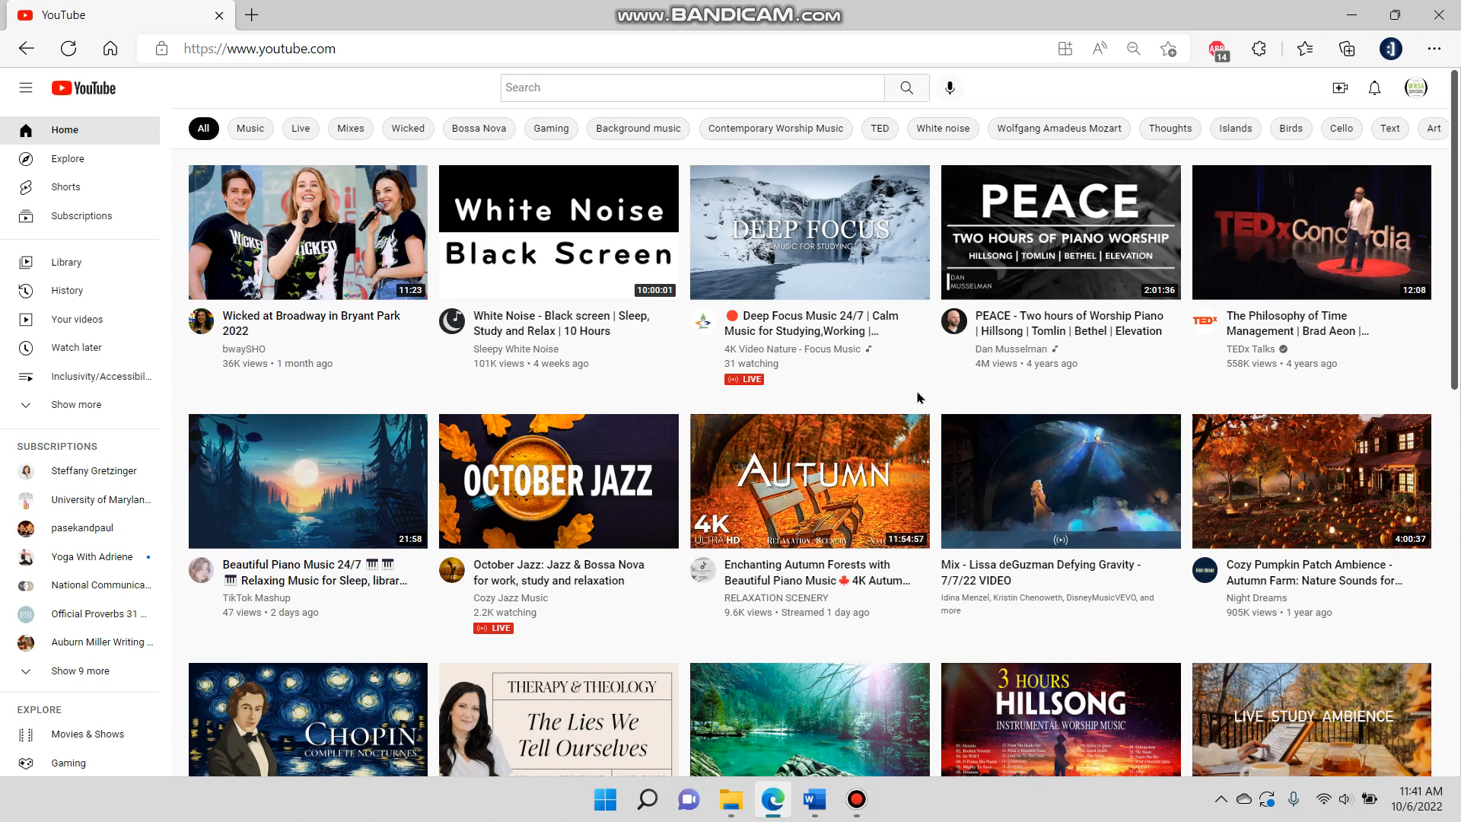
Step: Open the public Time Management Workshop video from the channel's uploads, view it on YouTube and pause playback
left_click(74, 328)
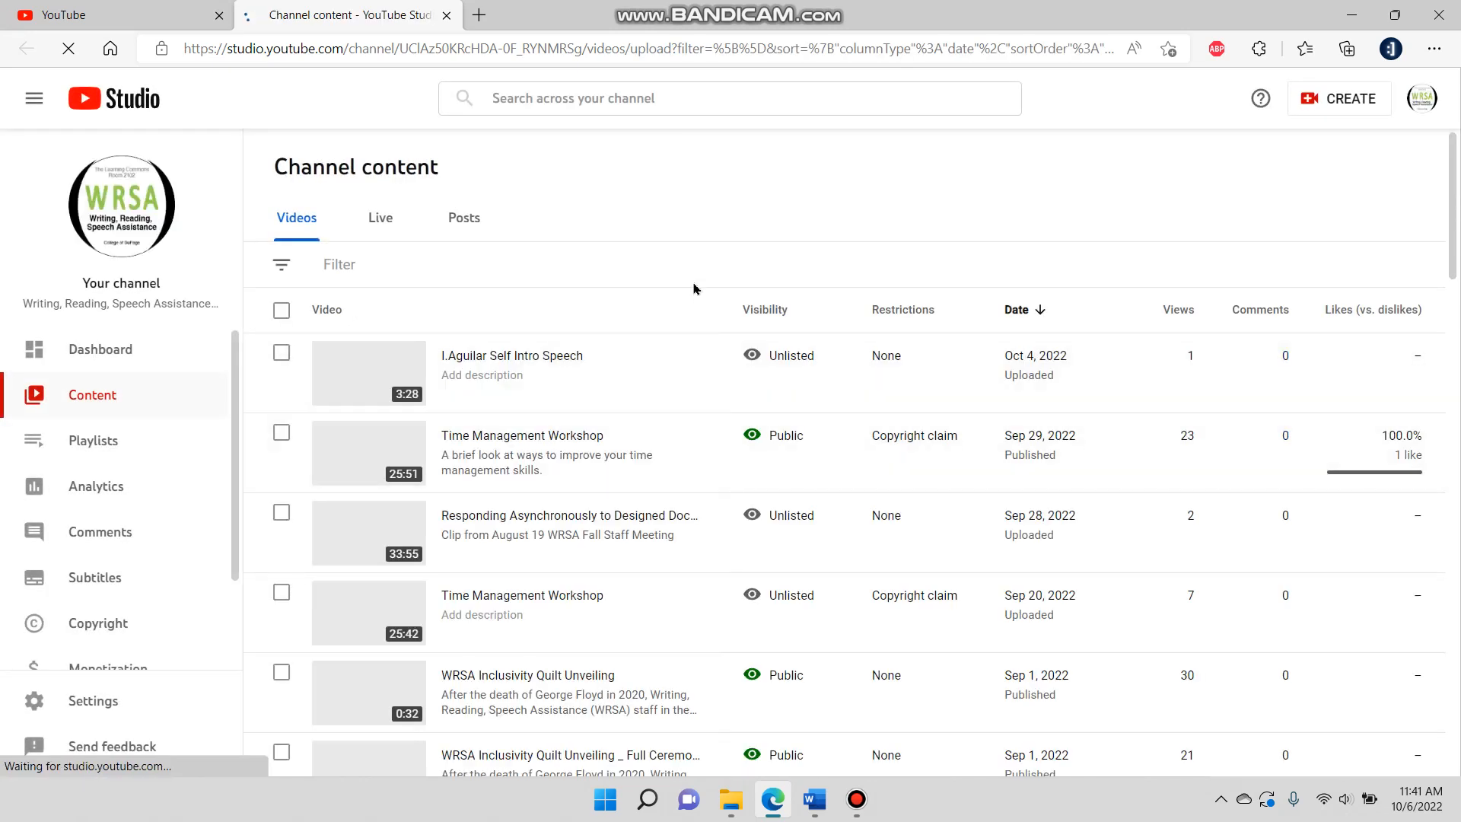
left_click(546, 437)
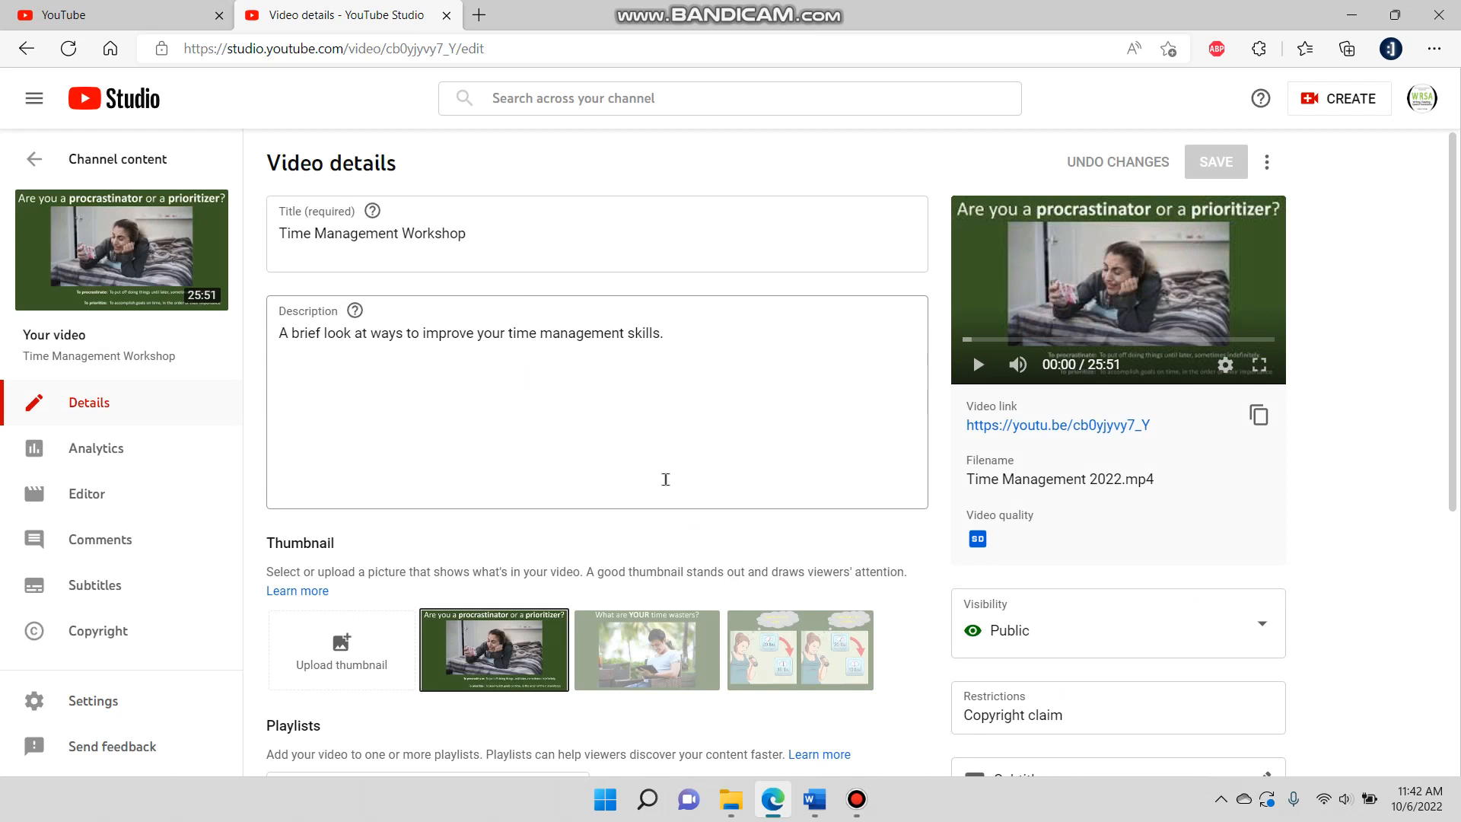
mouse_move(159, 249)
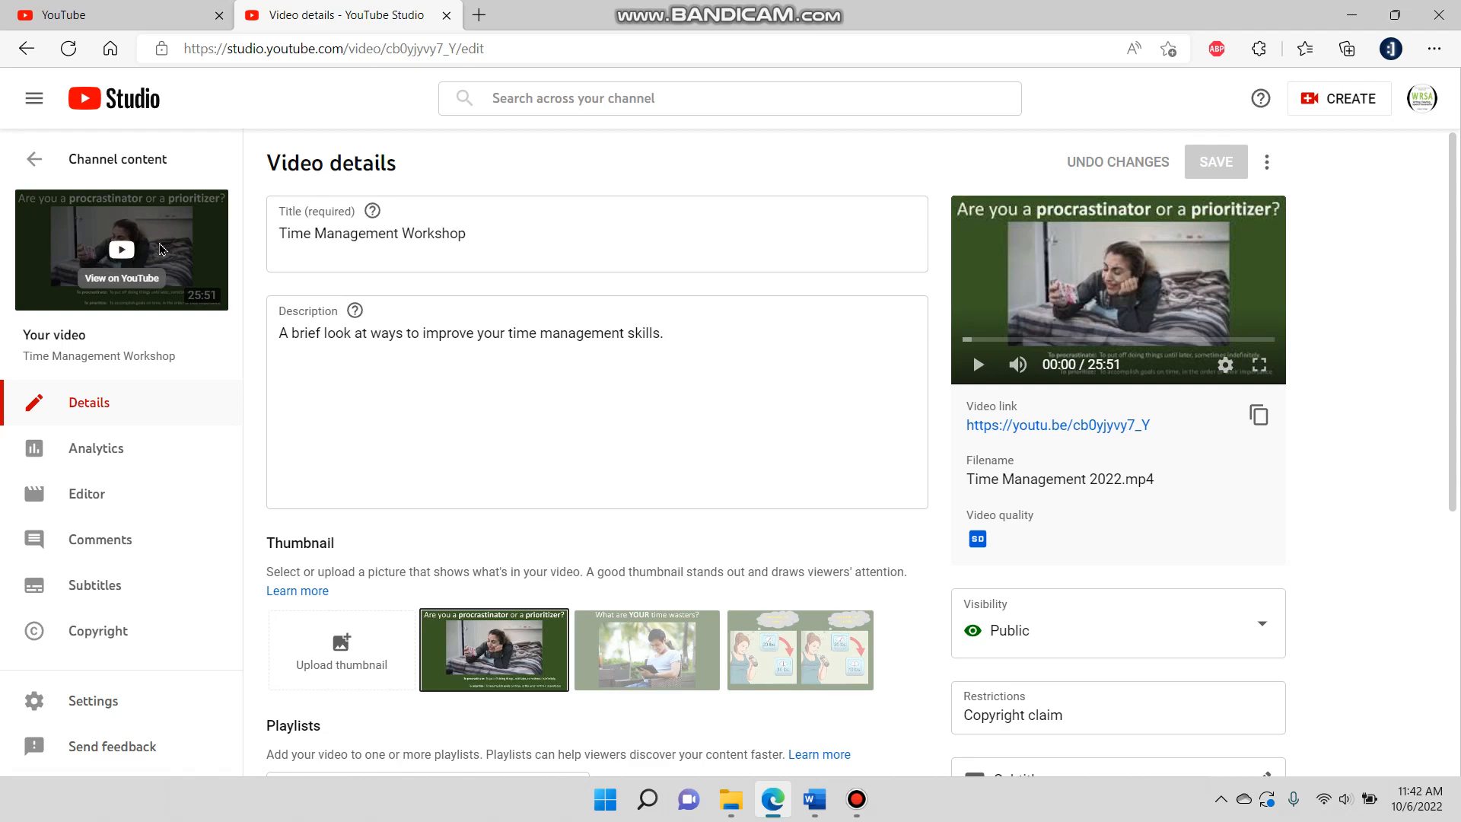
left_click(160, 249)
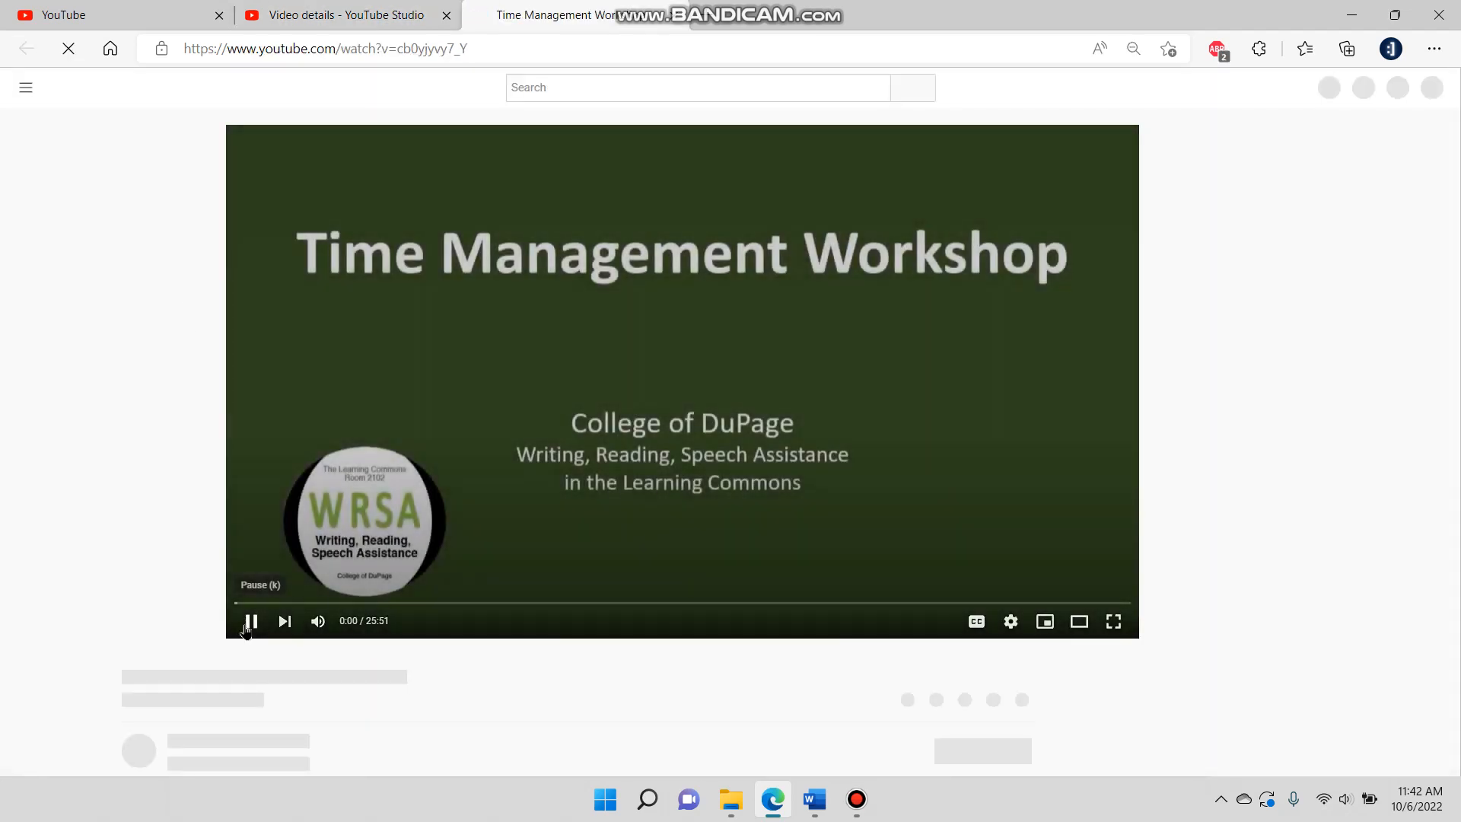
left_click(251, 621)
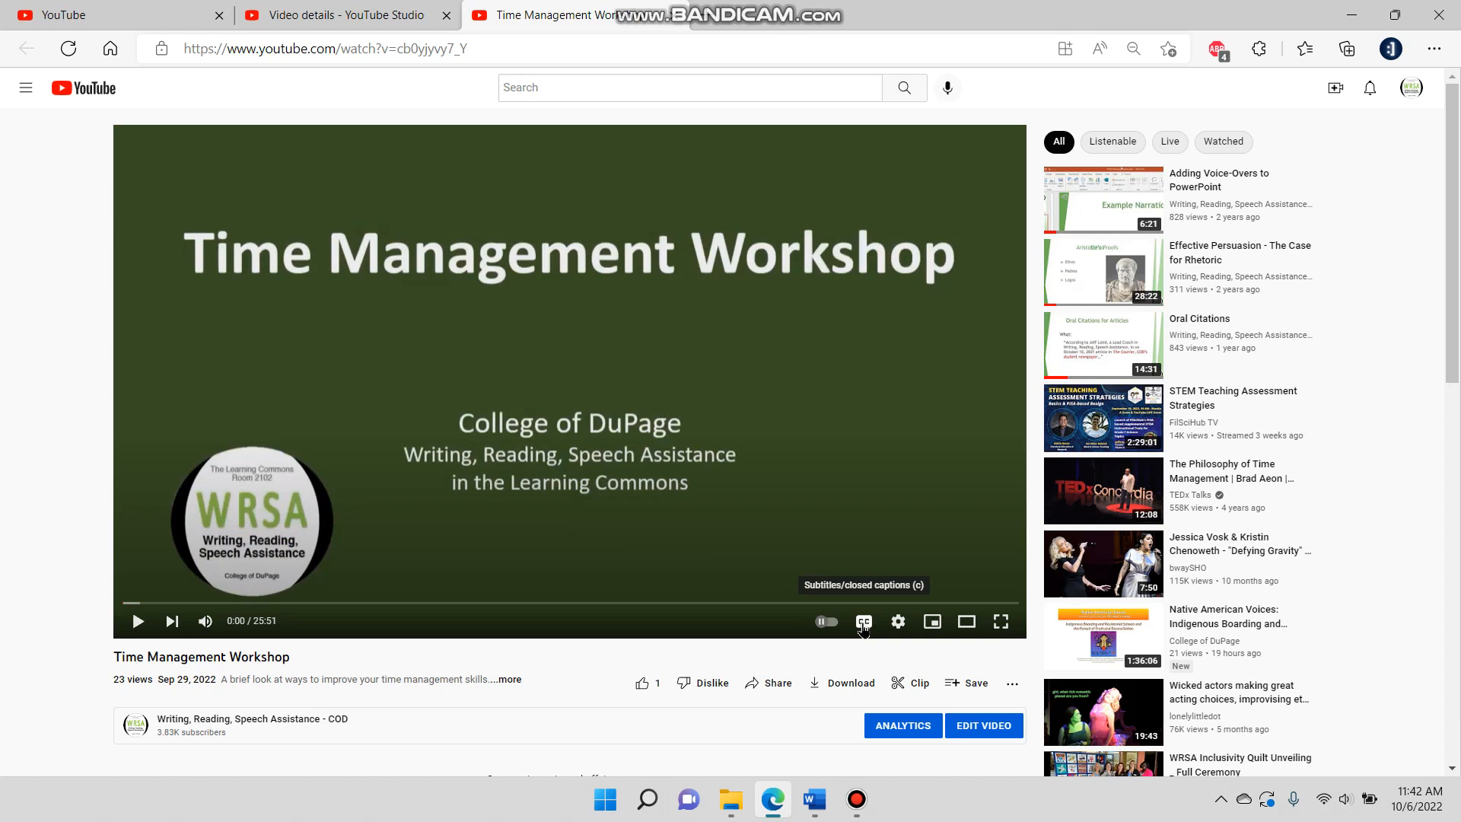
Step: Turn on closed captions and play the opening of the video to check the automatic captions, pausing at 0:33
left_click(863, 622)
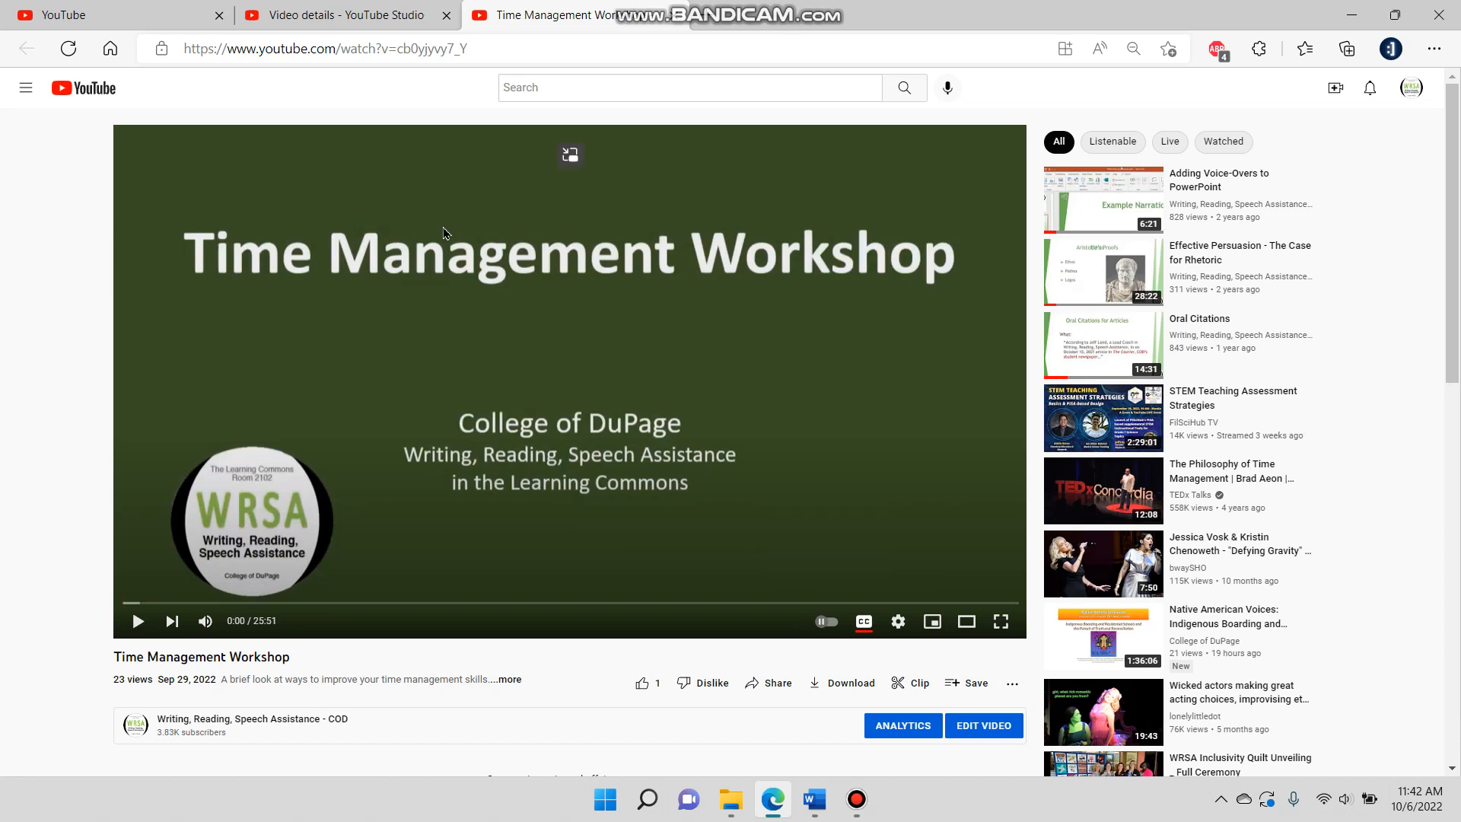
left_click(488, 360)
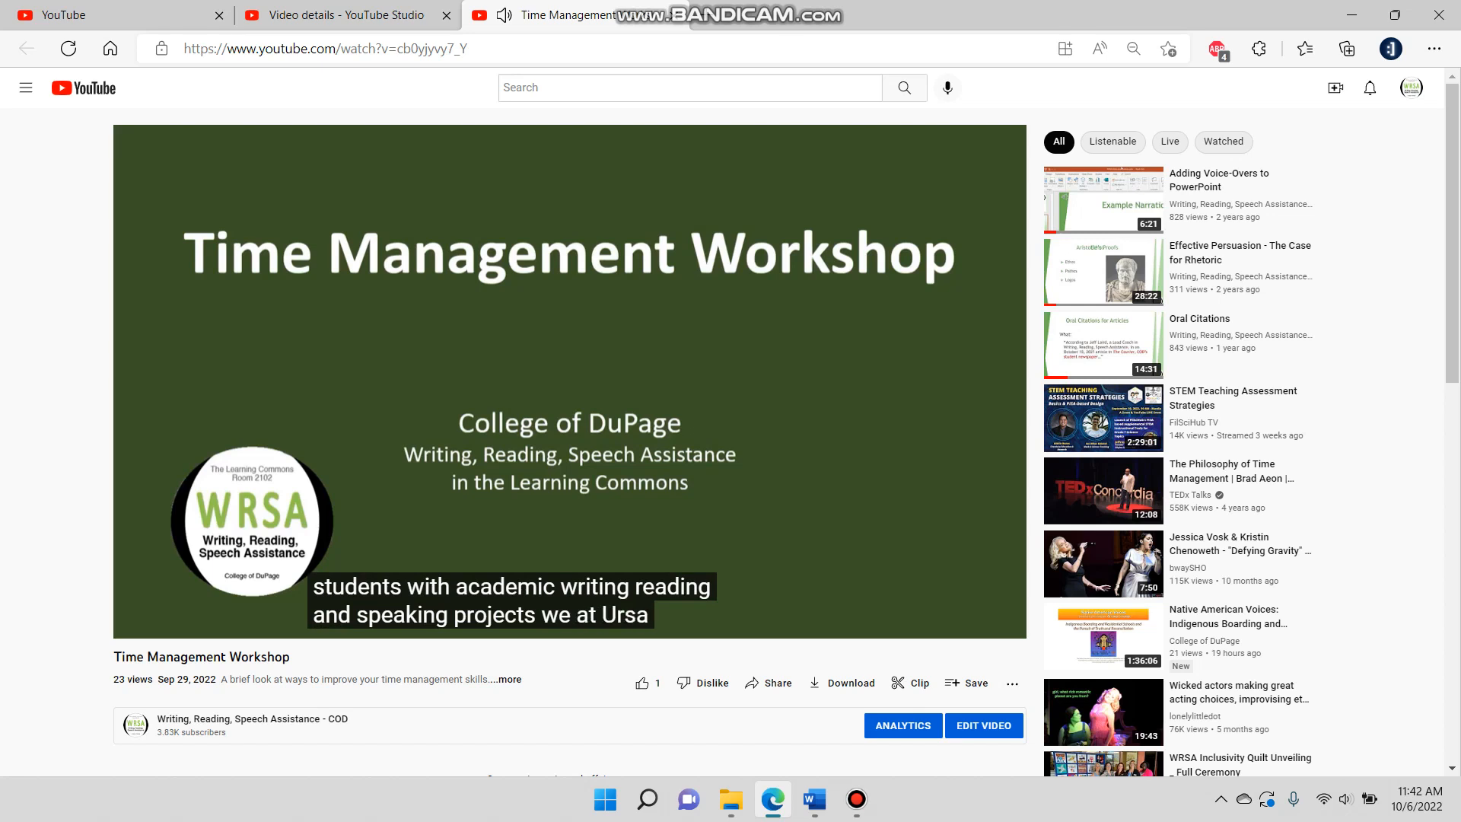
left_click(487, 364)
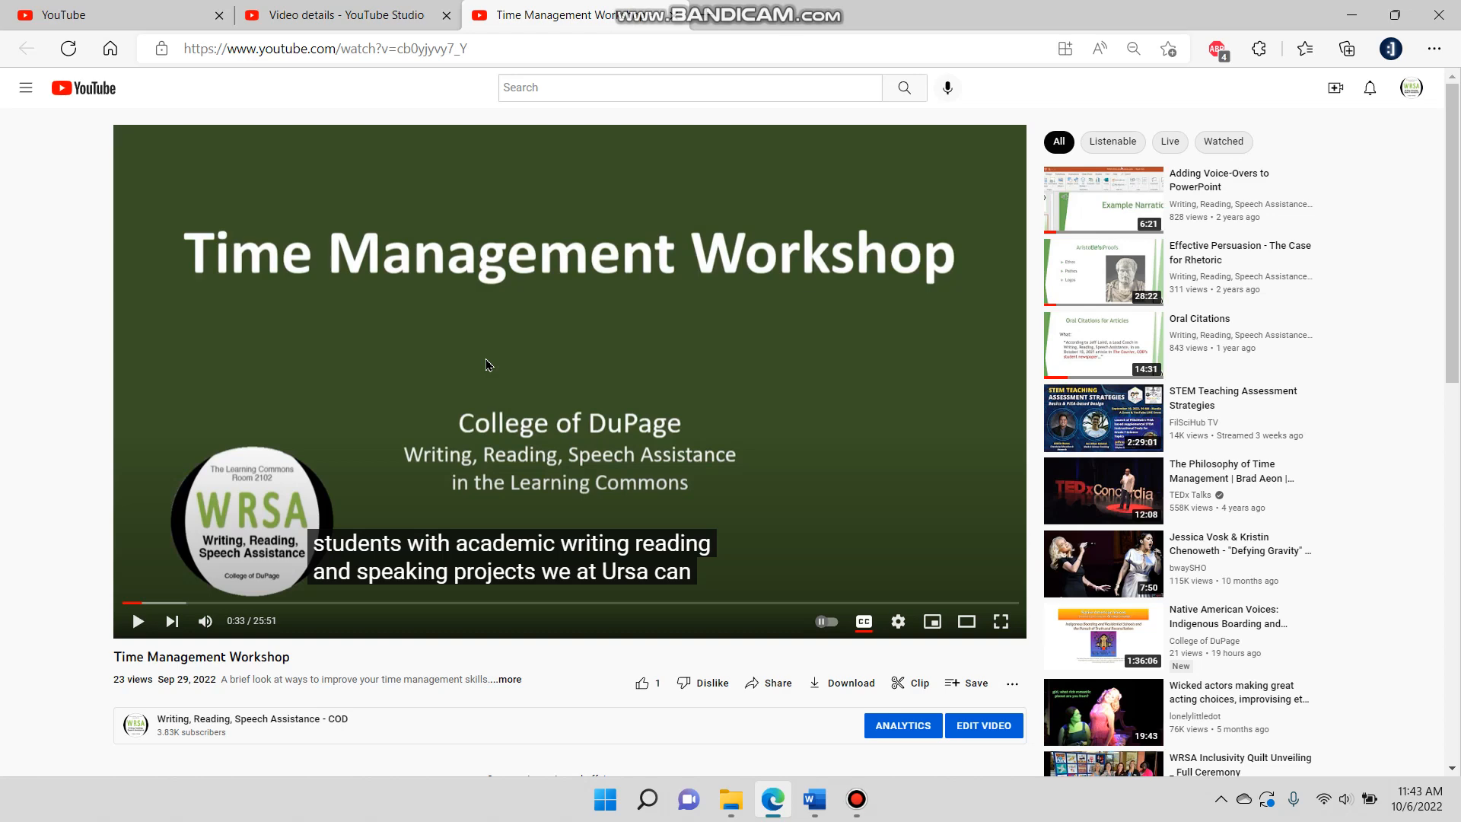
Step: Open the video's subtitles in YouTube Studio and duplicate the automatic English captions for editing
left_click(355, 7)
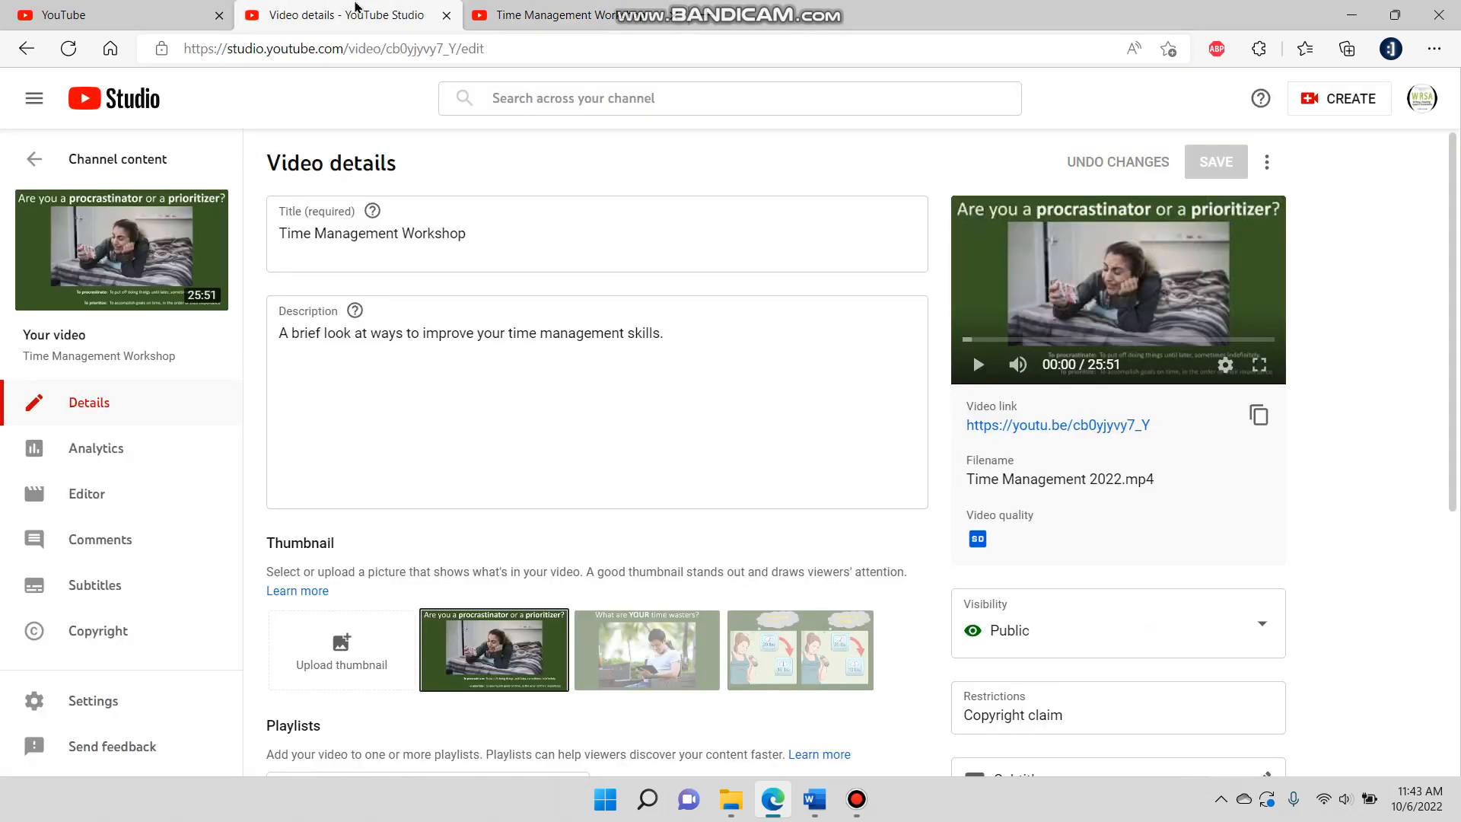
left_click(557, 9)
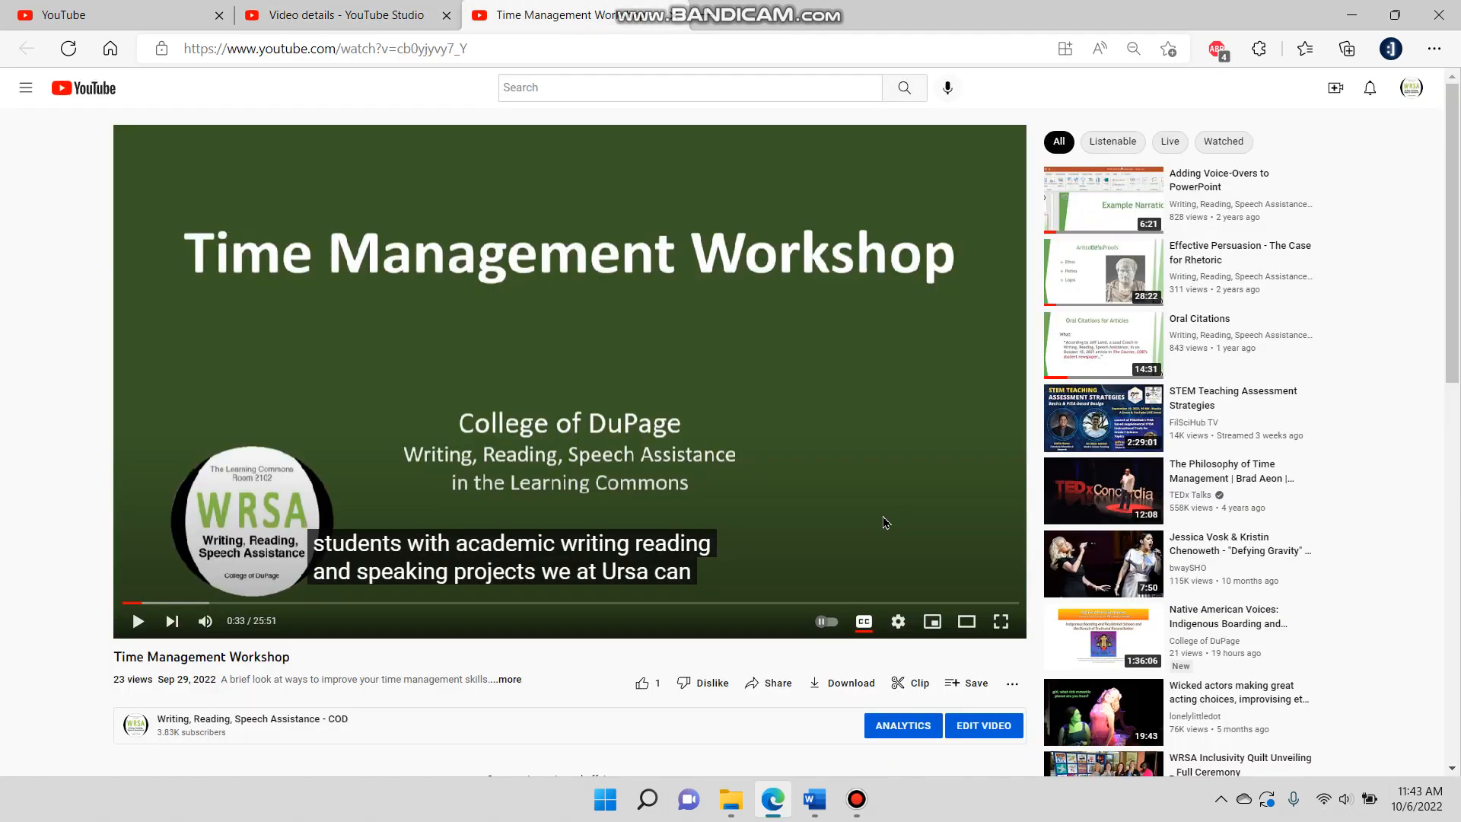
left_click(999, 735)
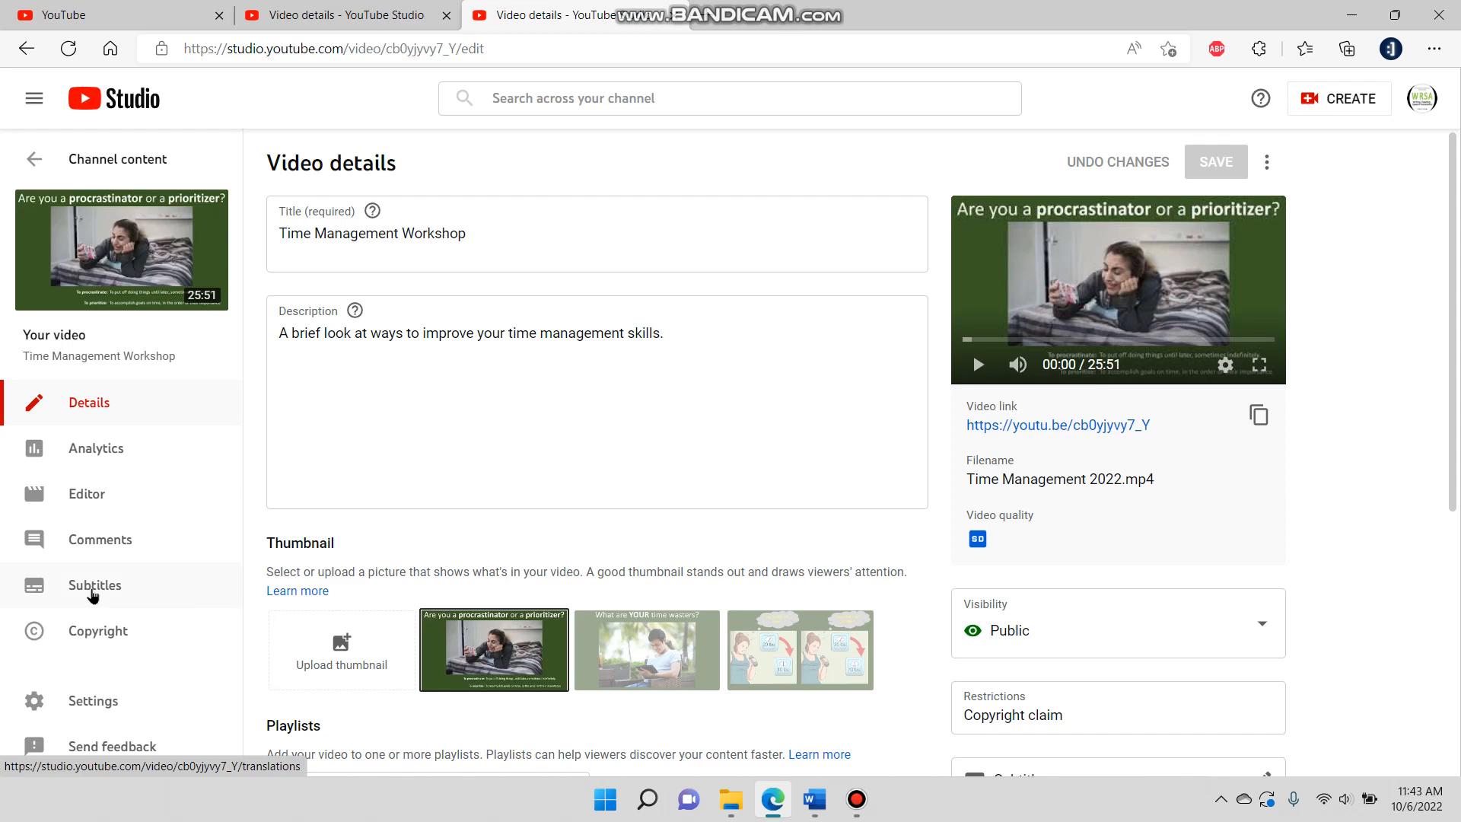
left_click(92, 594)
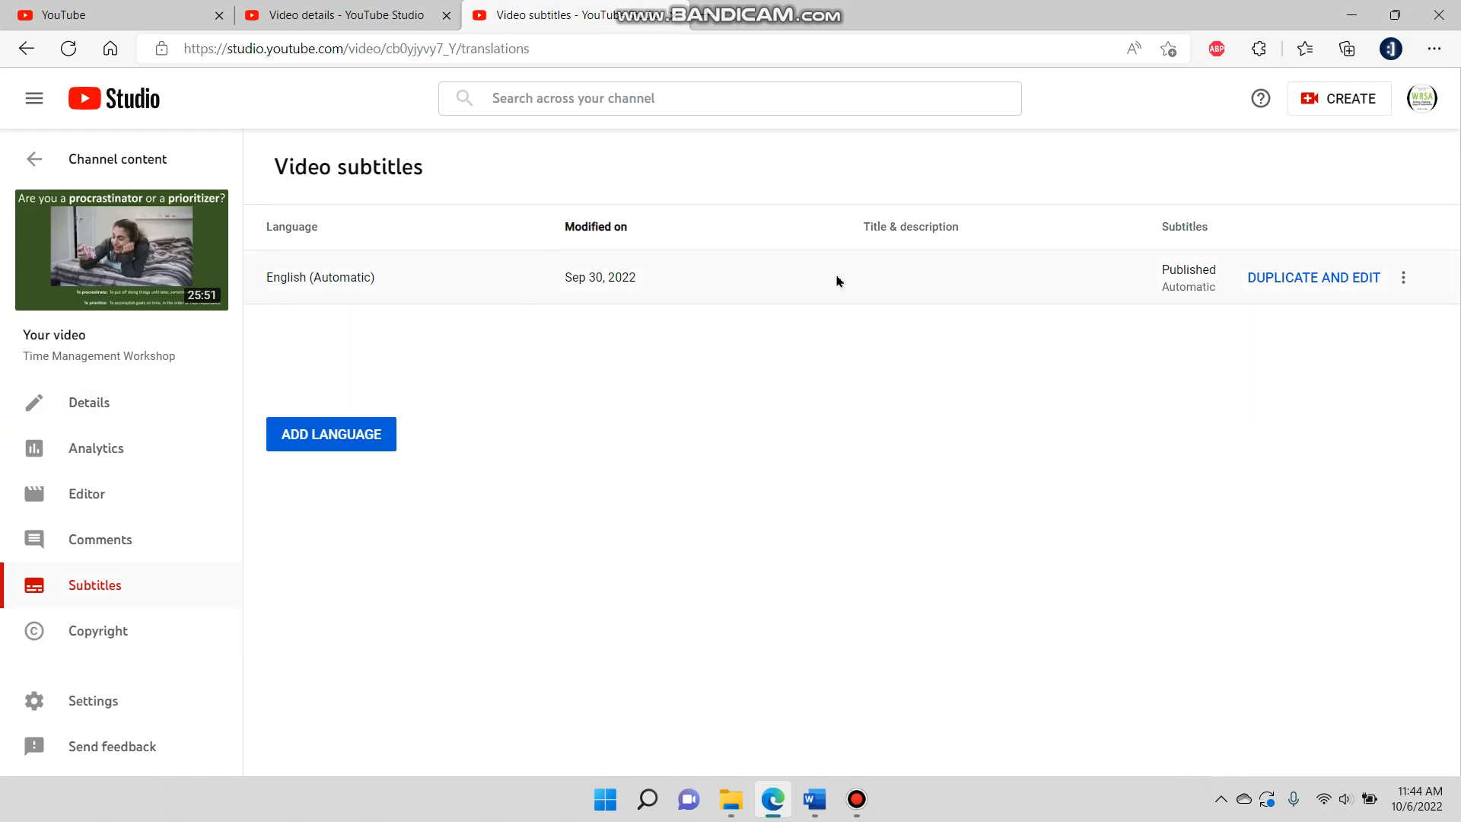
left_click(1339, 286)
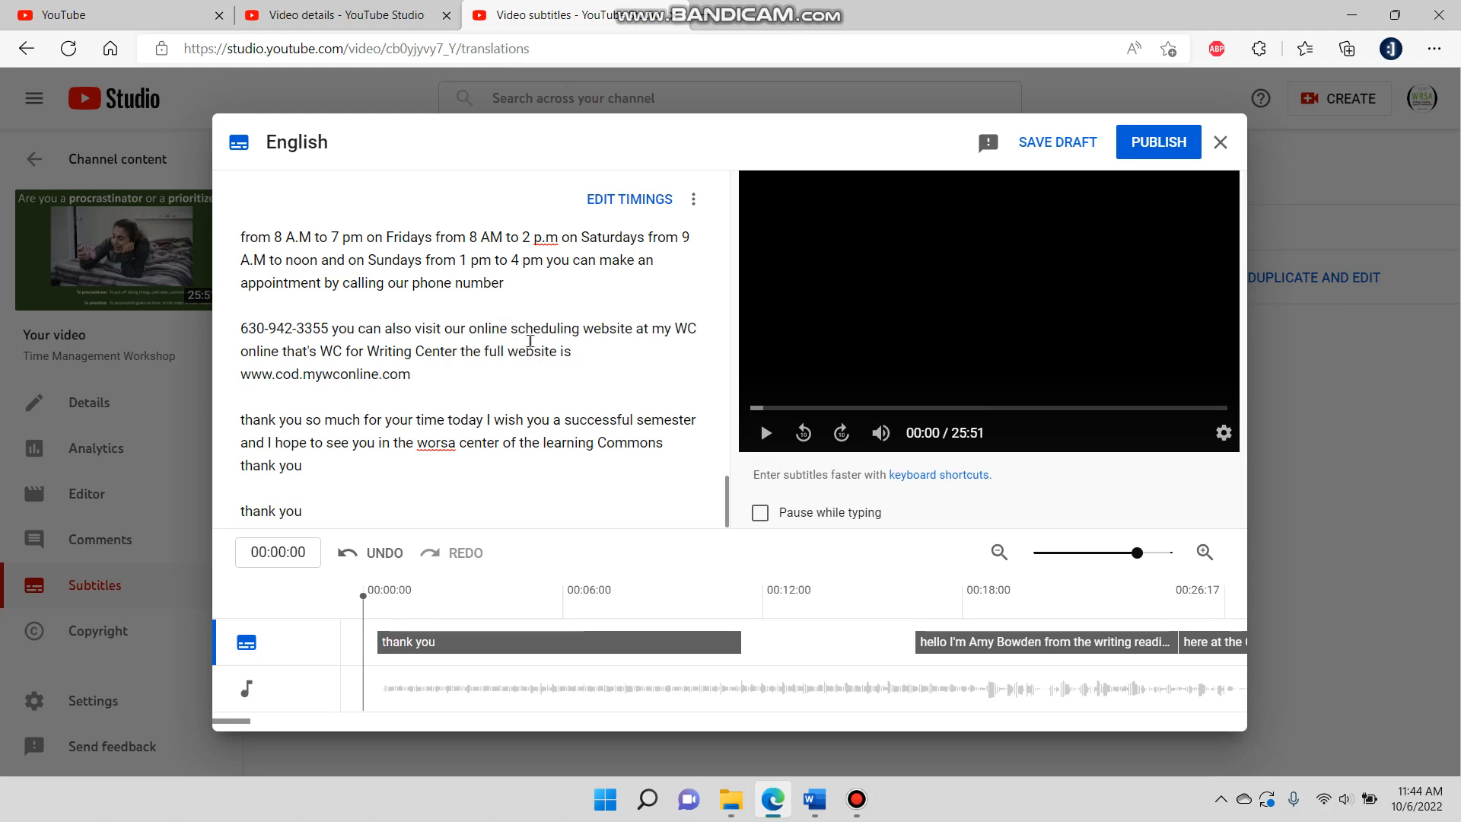
Step: Look at the captions with their individual timings and return to editing them as text
left_click(597, 207)
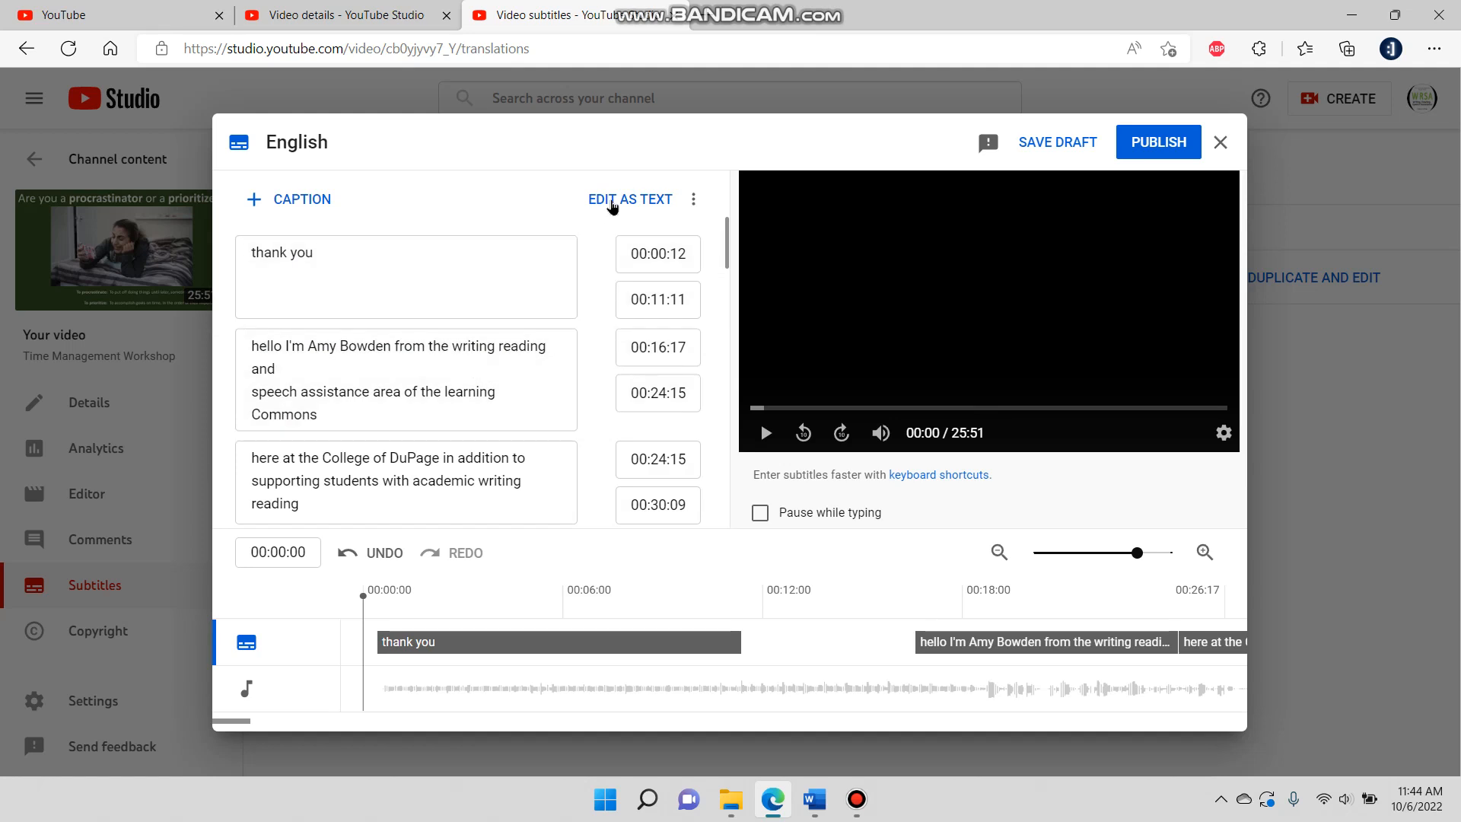
left_click(613, 202)
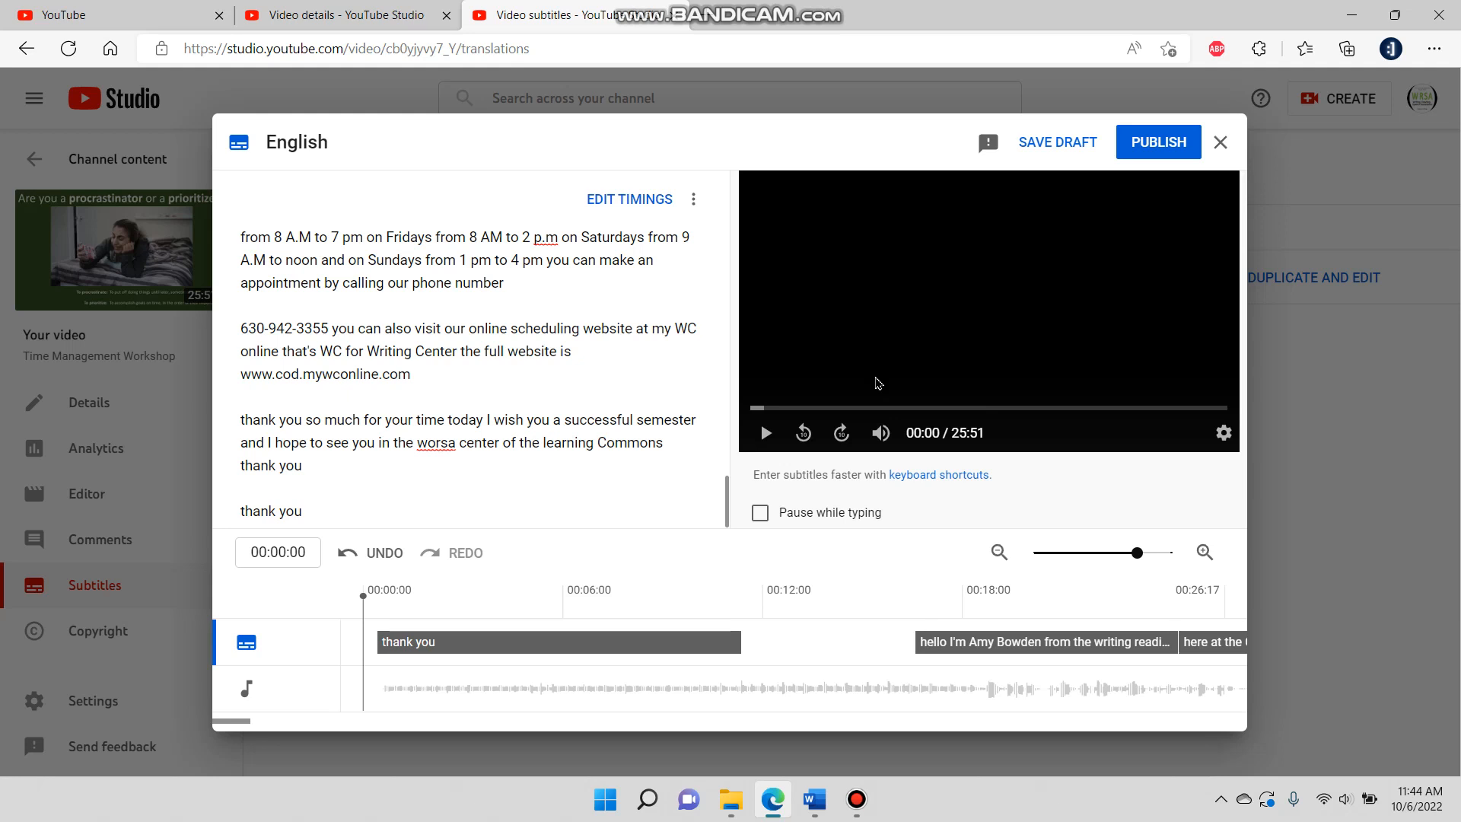
Step: Preview the captioned video briefly from 00:43 and look up the keyboard shortcuts for editing captions
left_click(766, 433)
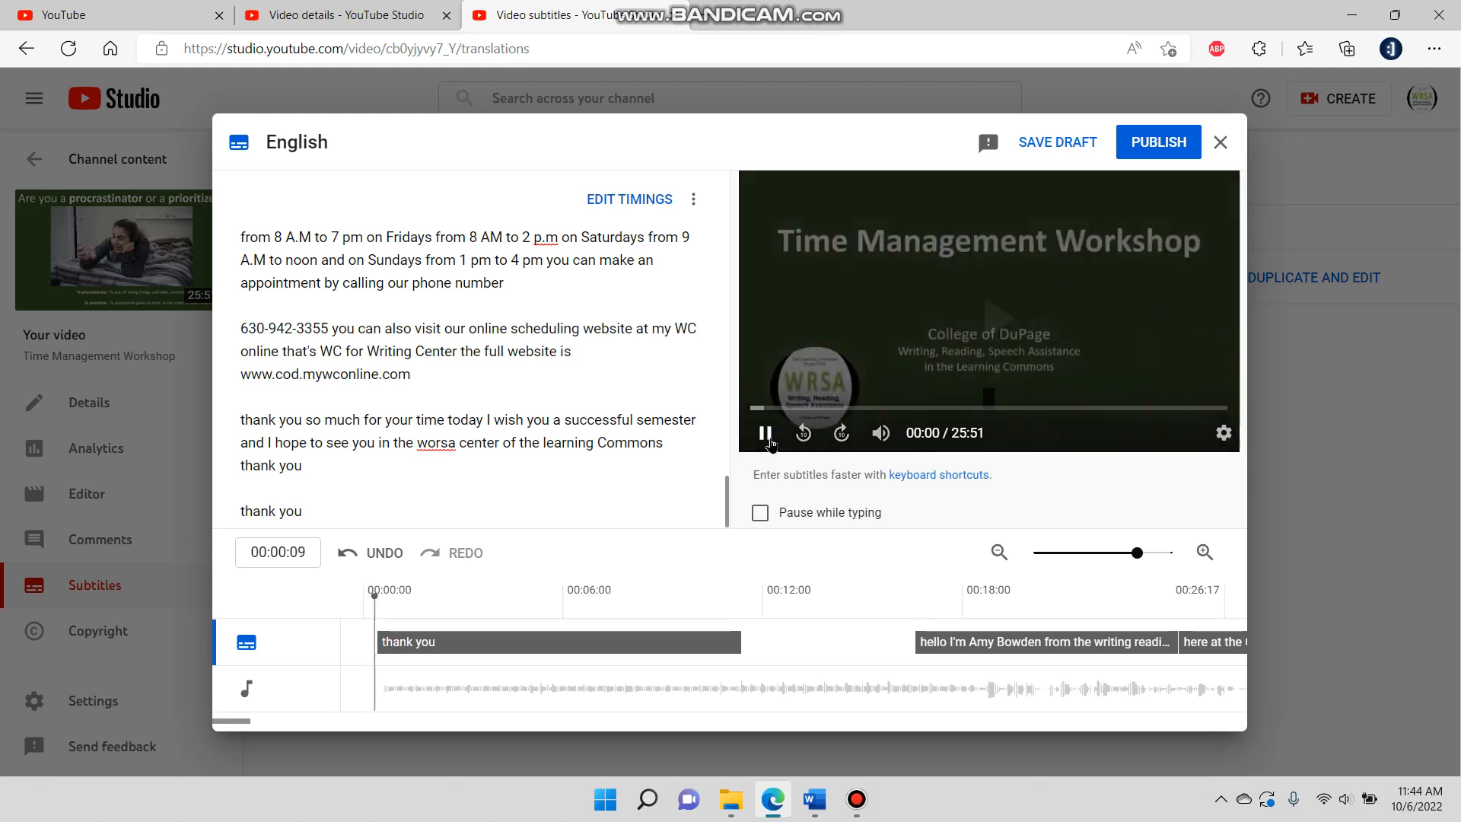
left_click(766, 410)
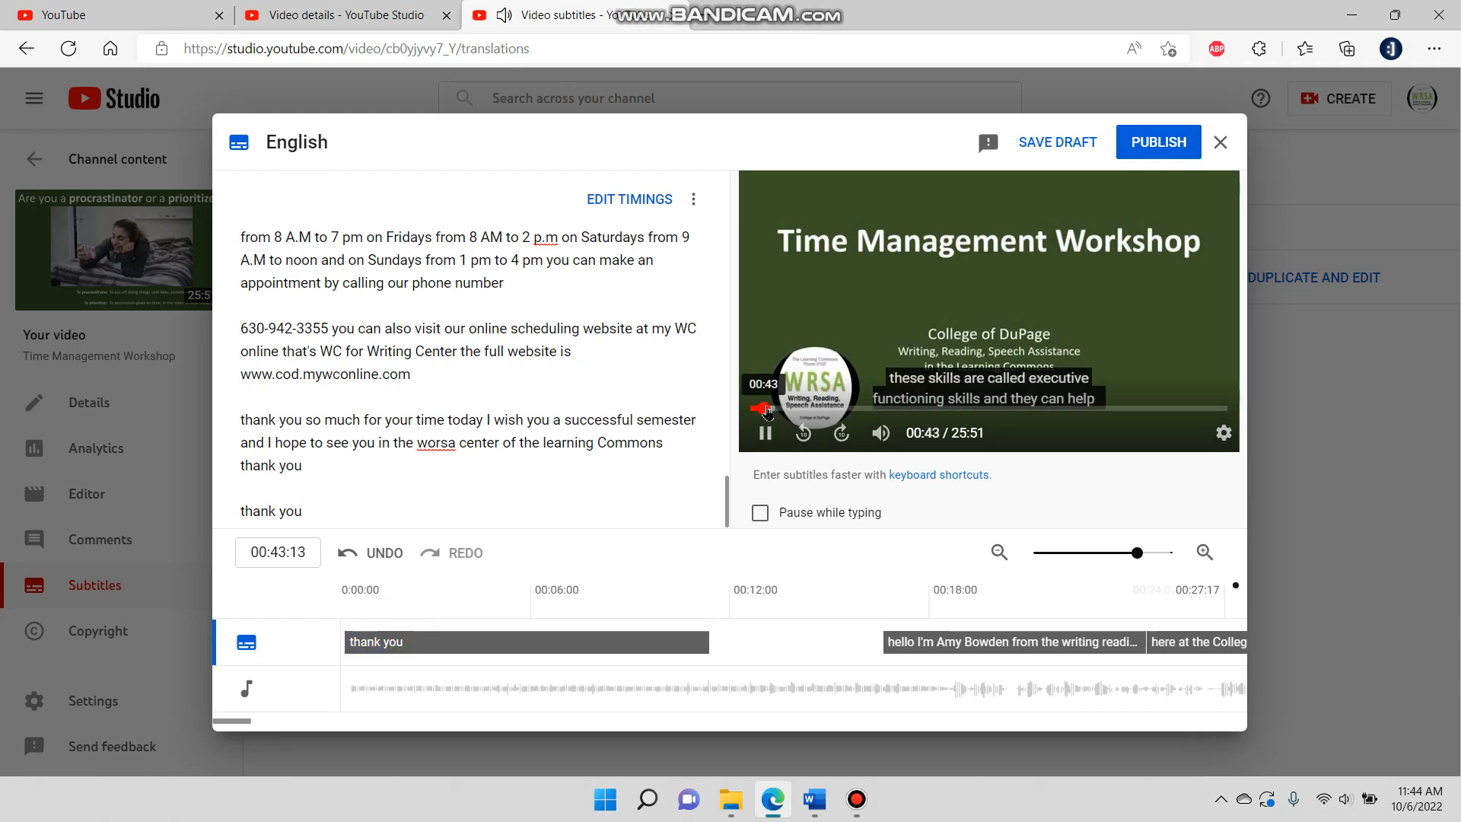
left_click(767, 434)
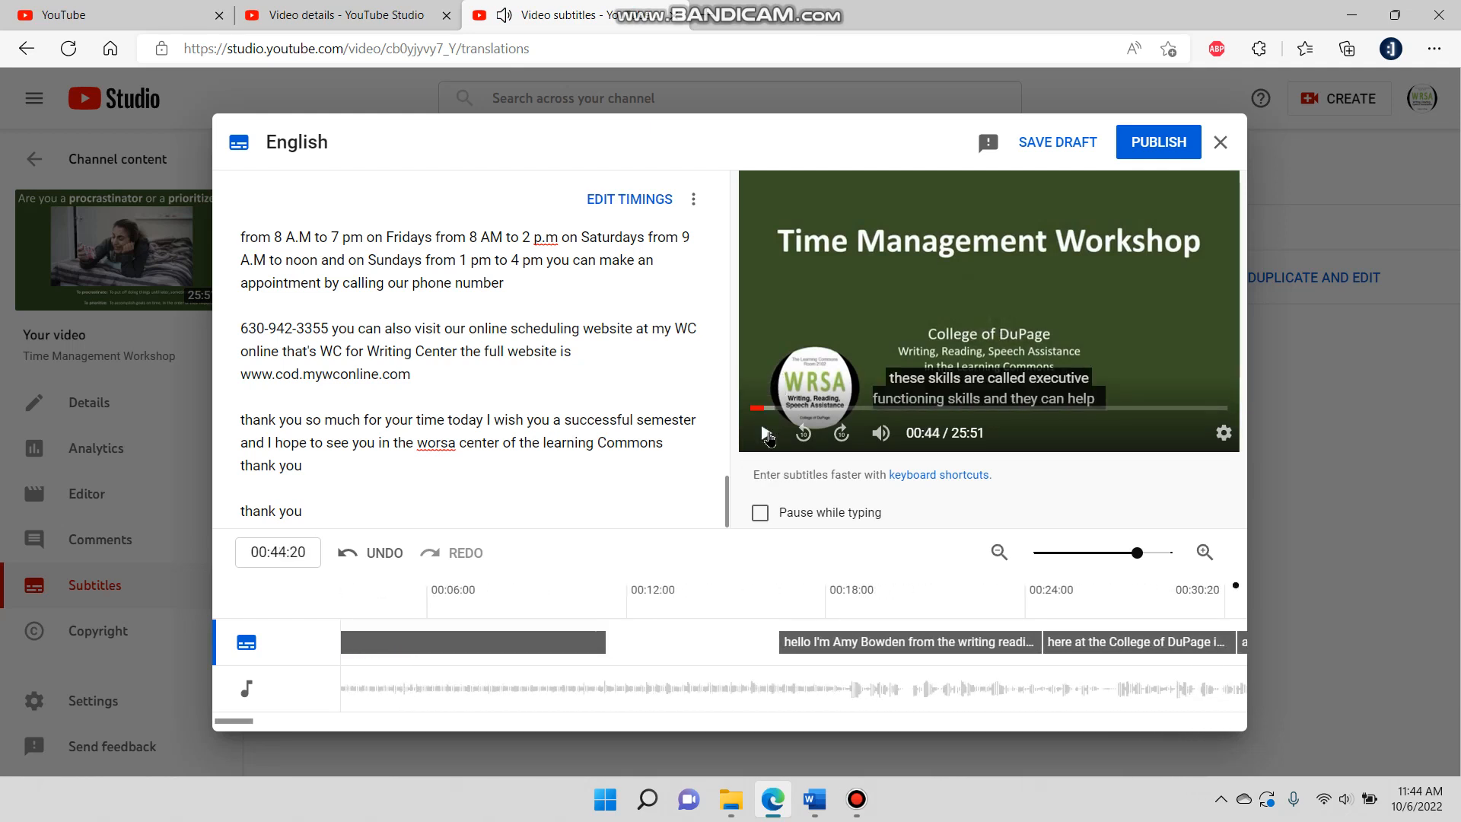
left_click(917, 473)
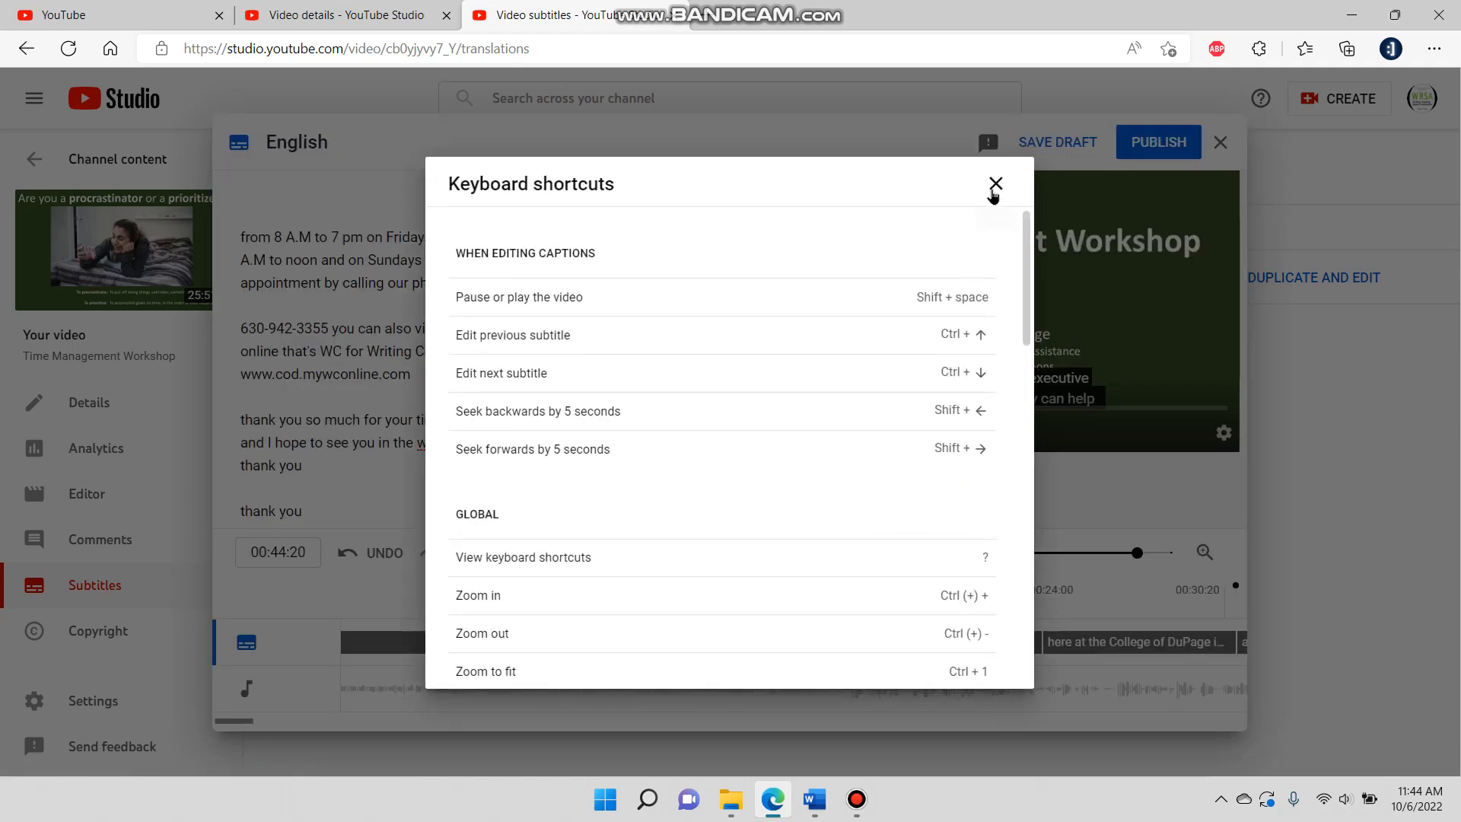
left_click(993, 195)
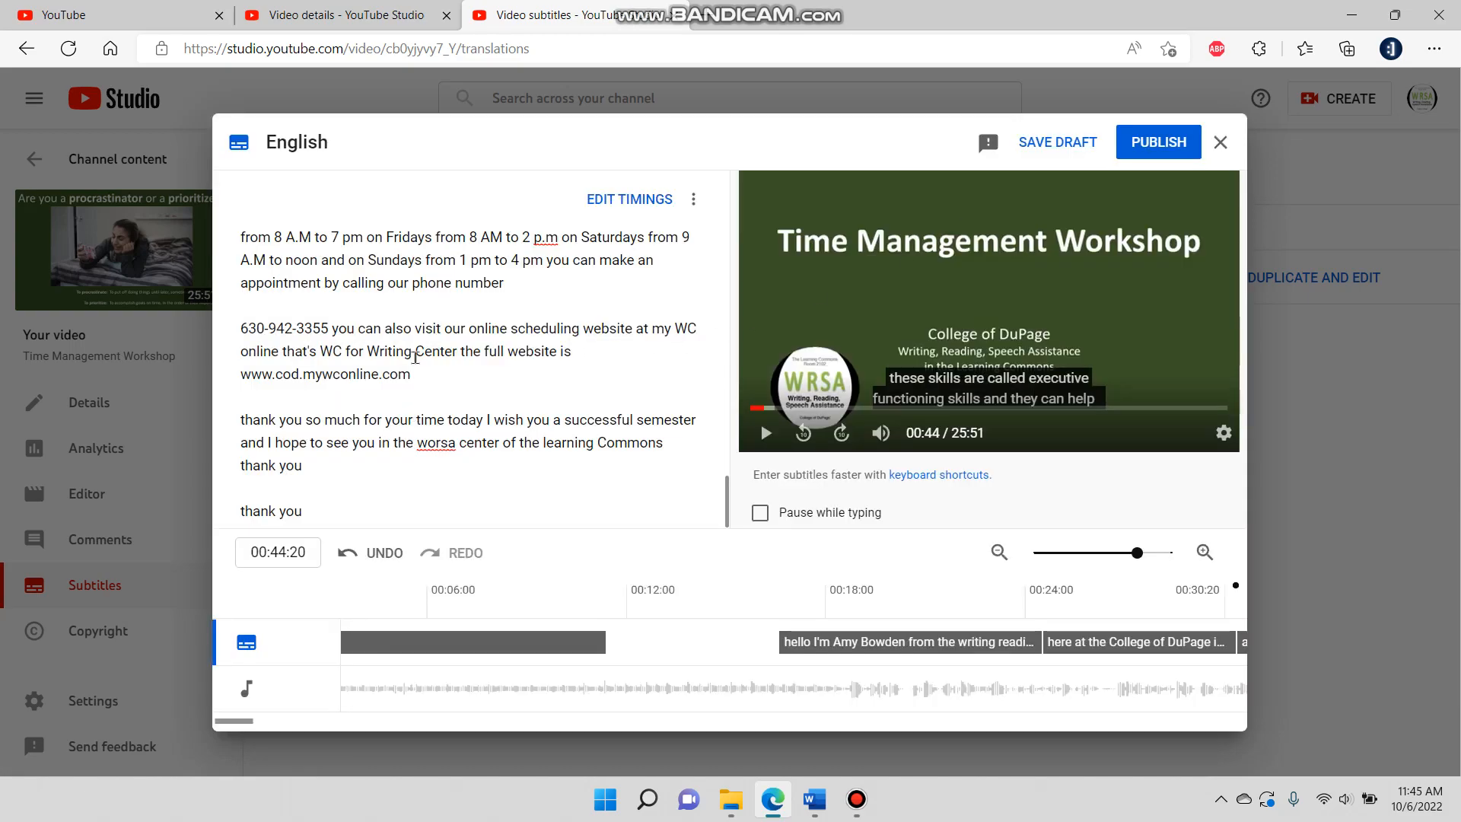
Step: Delete the "thank you" caption at the start of the transcript and correct the greeting to "Hello."
scroll(468, 389, "up", 15)
scroll(497, 405, "up", 20)
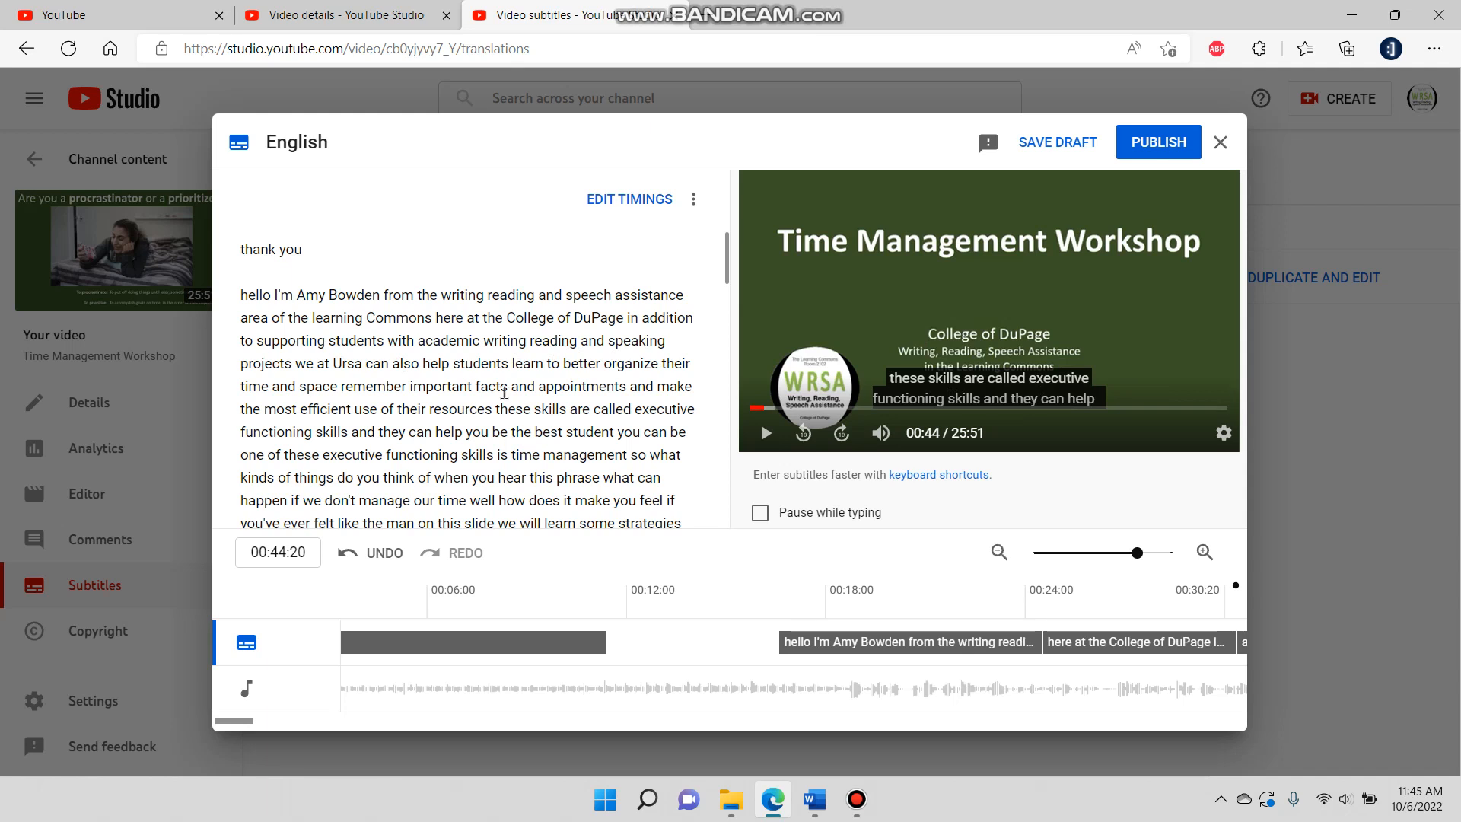
triple_click(225, 252)
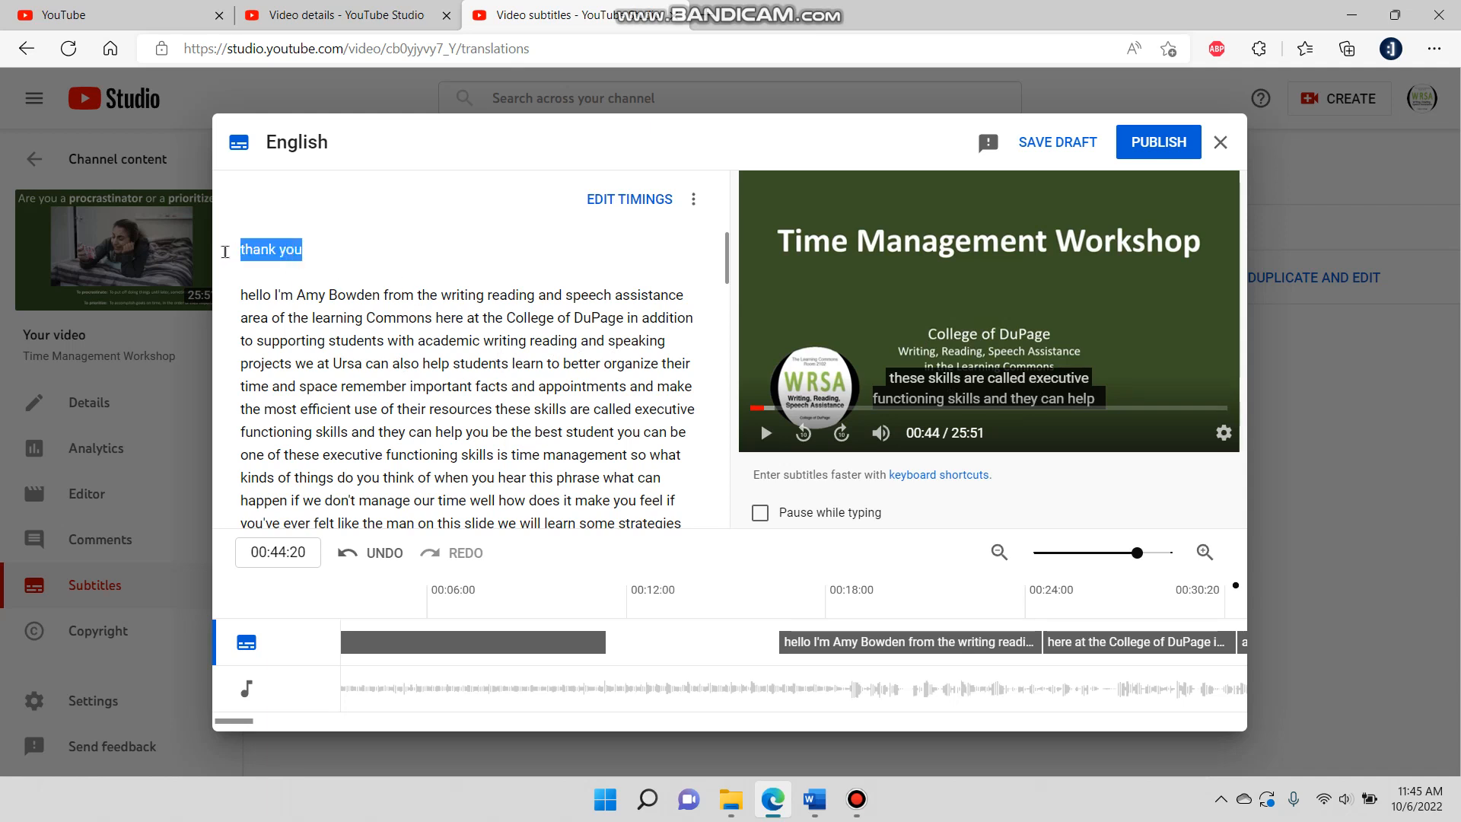
key("Delete")
key("Delete")
key("Delete")
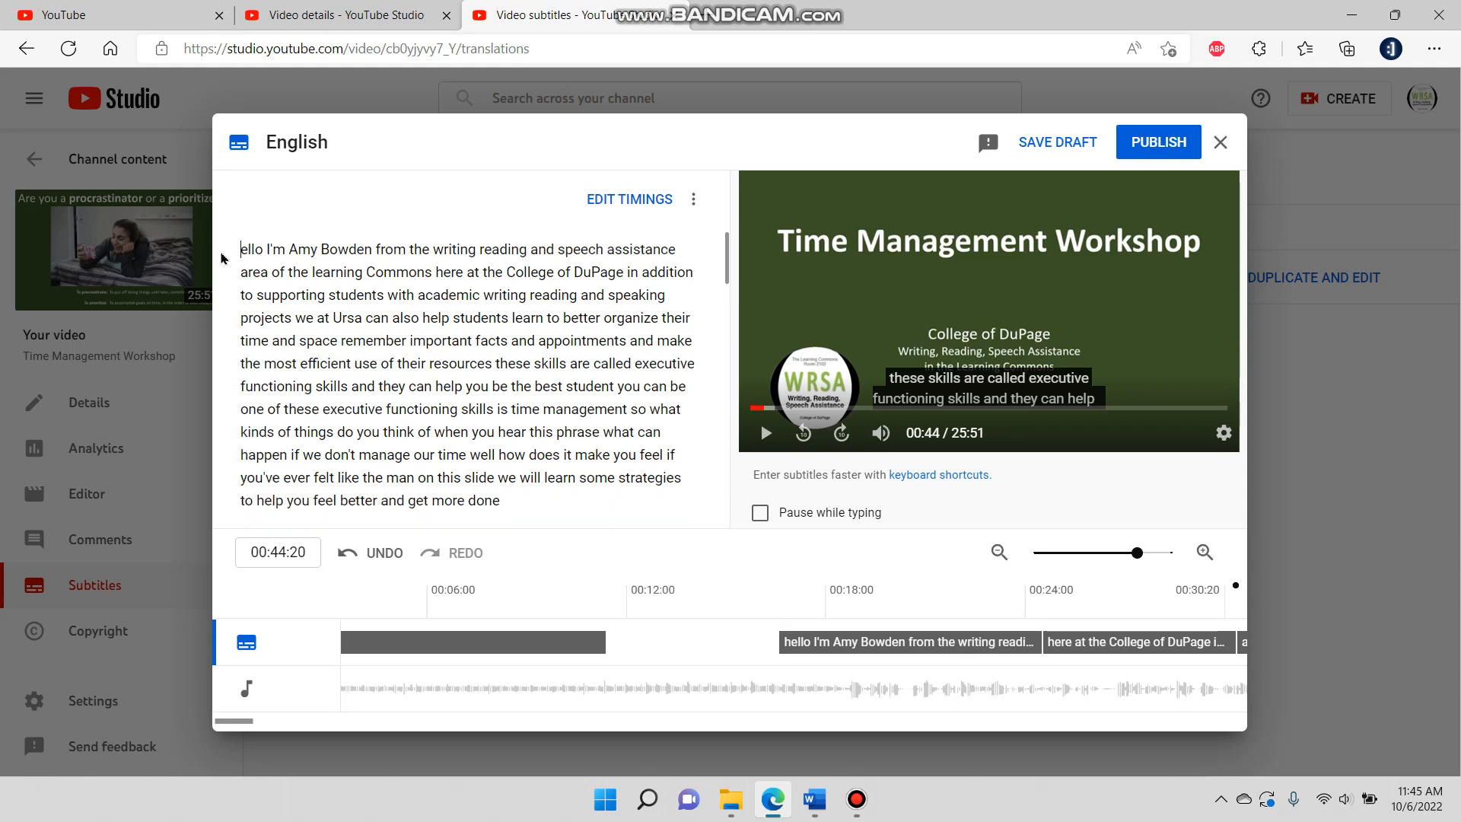
type("Hello")
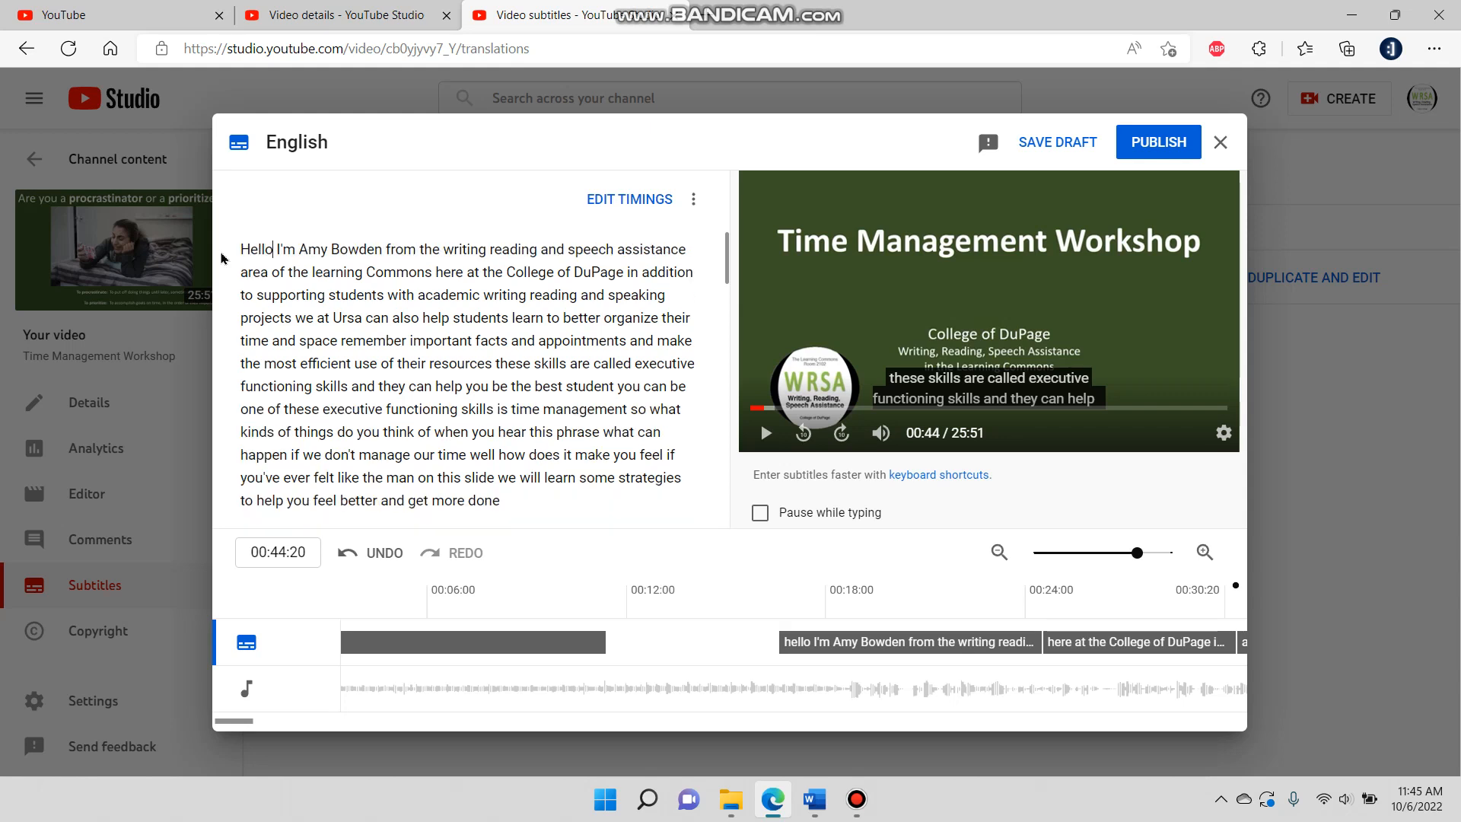
type(".")
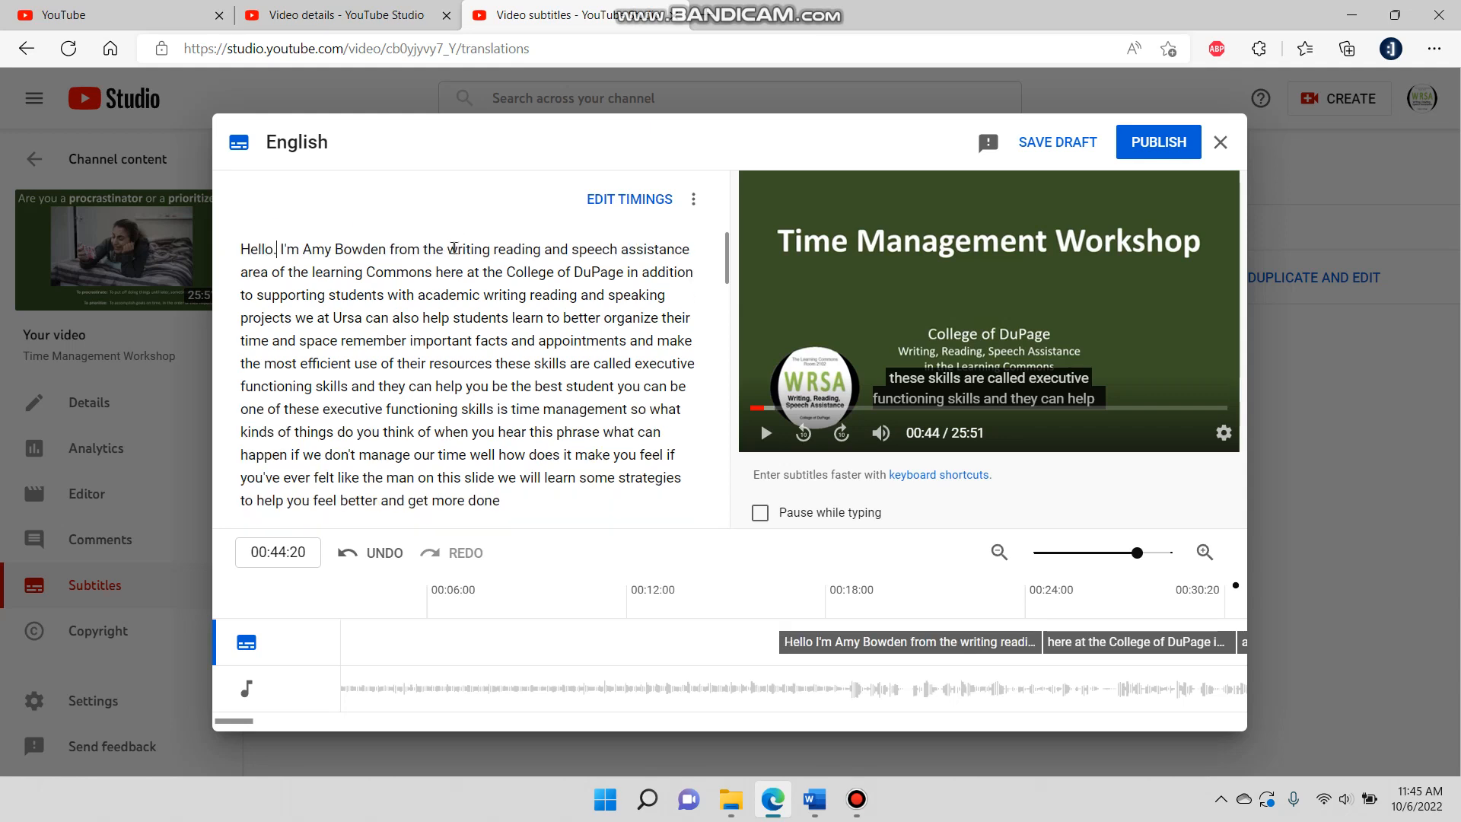
Step: Capitalize "Writing", "Reading", "Speech" and "Assistance" in the first sentence of the transcript
key("BackSpace")
type("W")
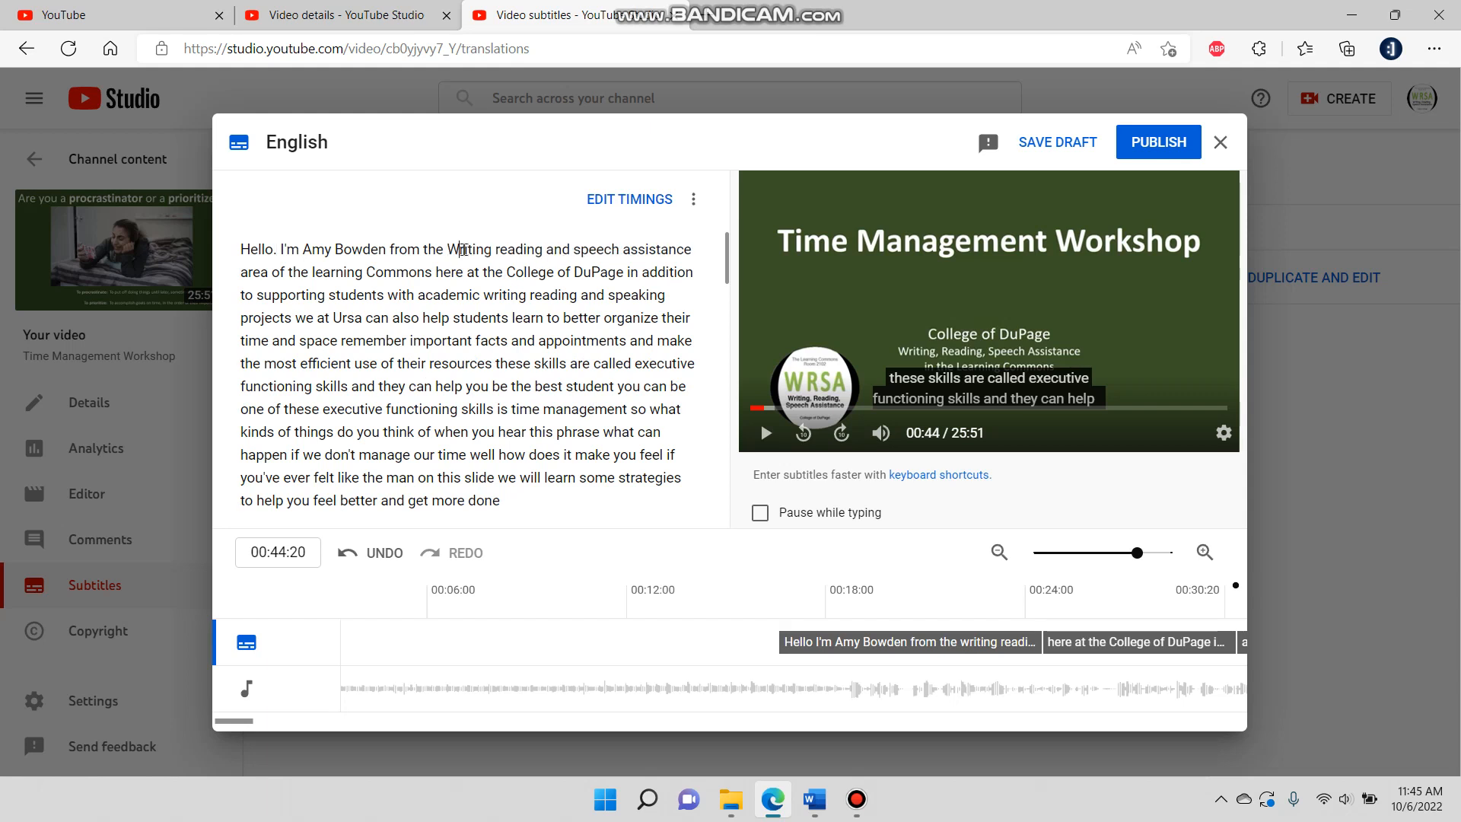
left_click(502, 249)
key("BackSpace")
type("R")
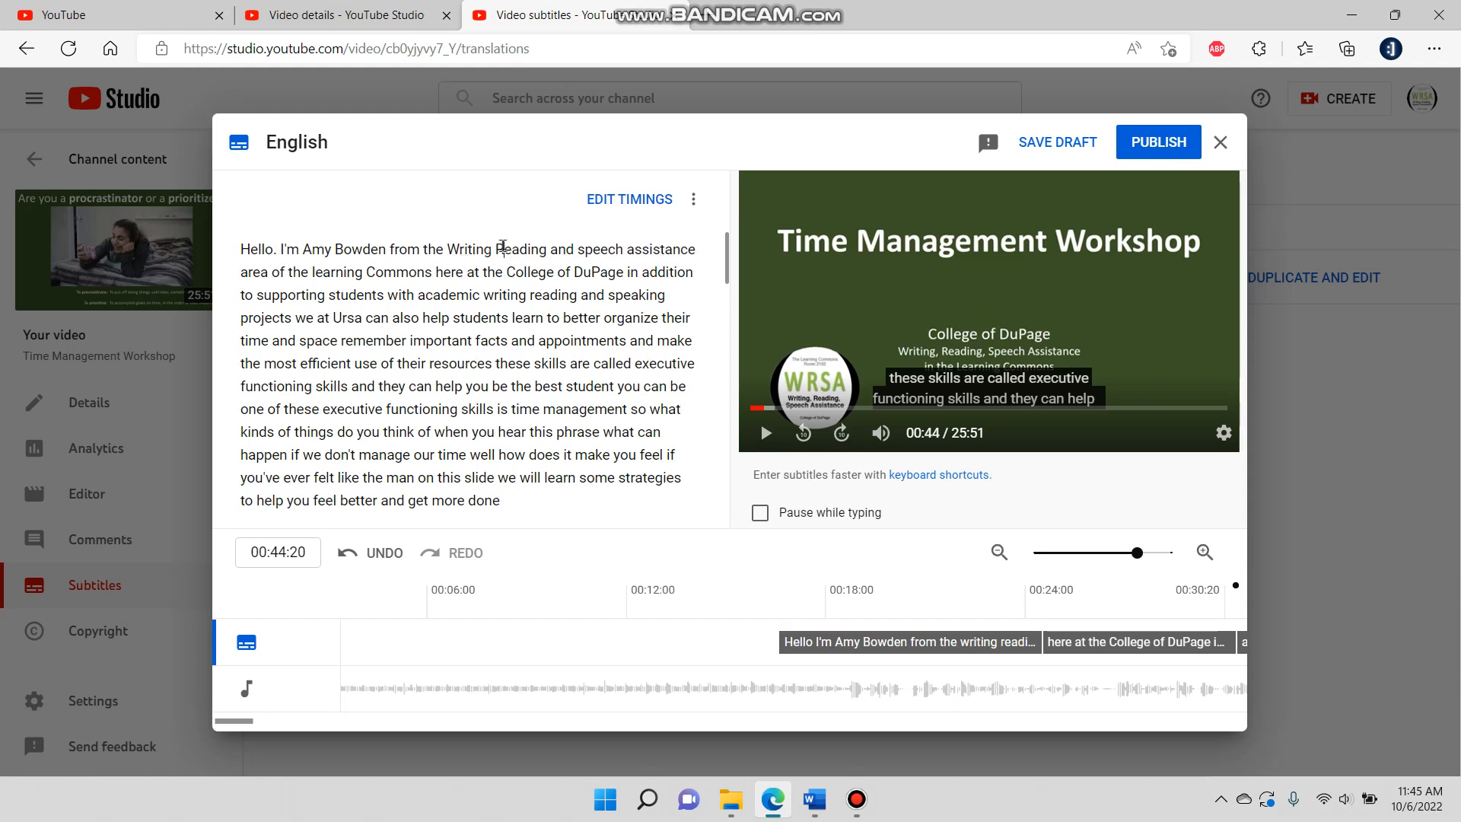
left_click(585, 249)
key("BackSpace")
type("S")
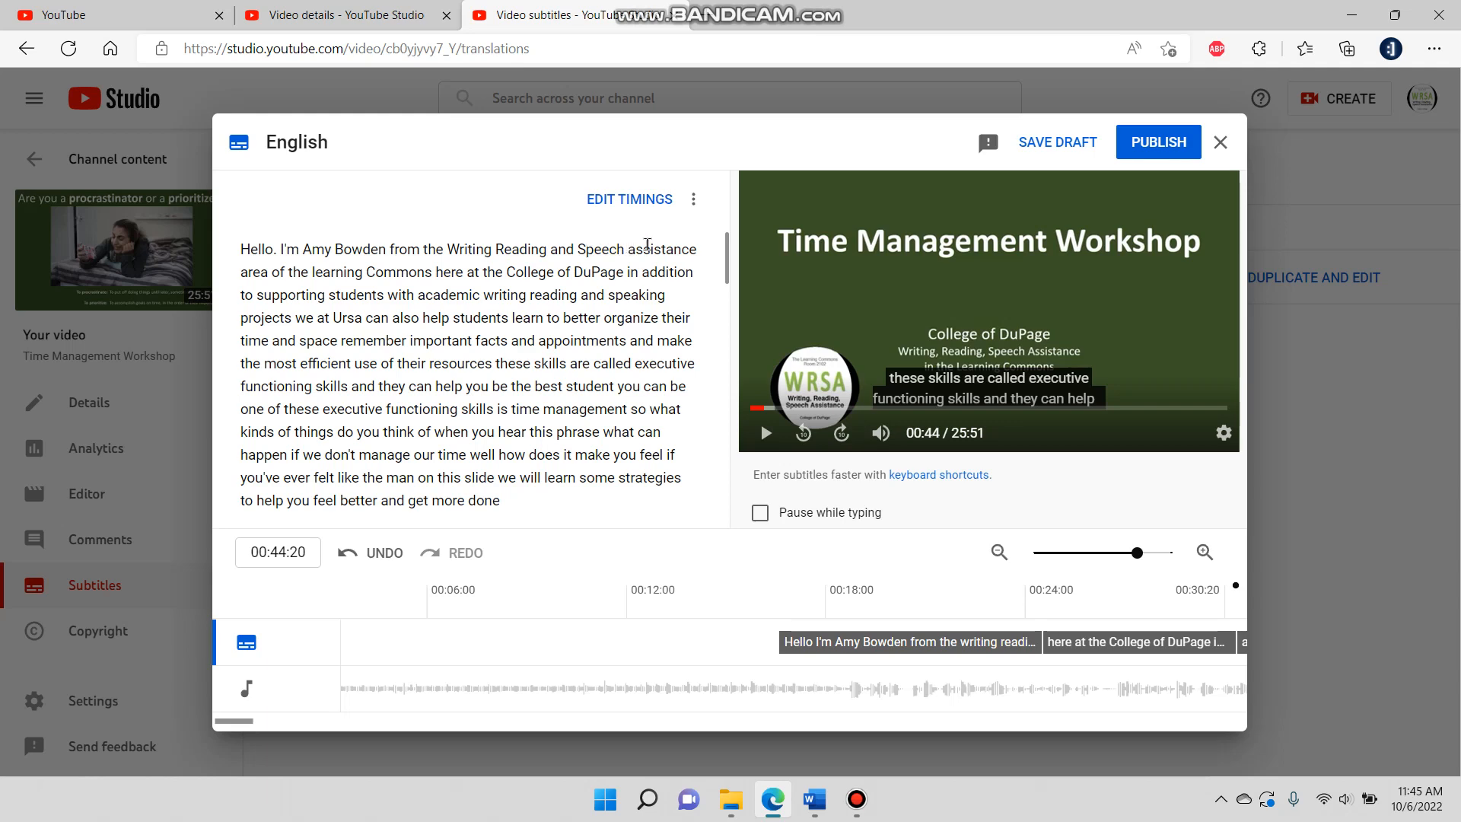
key("shift+Left")
type("A")
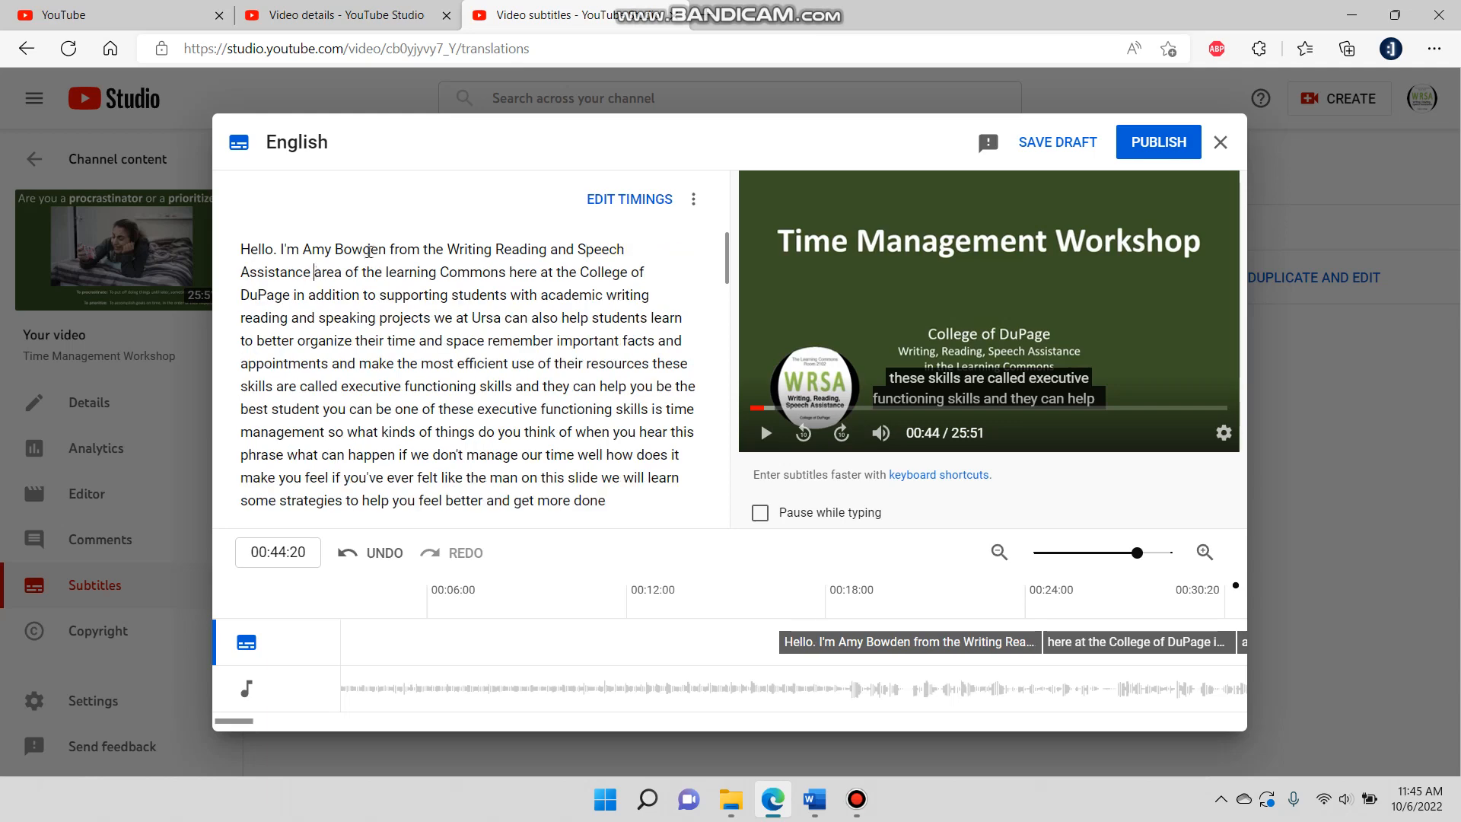
Step: Split the first caption after "Assistance" and again after "College of DuPage", ending that sentence with a period
key("Return")
key("Return")
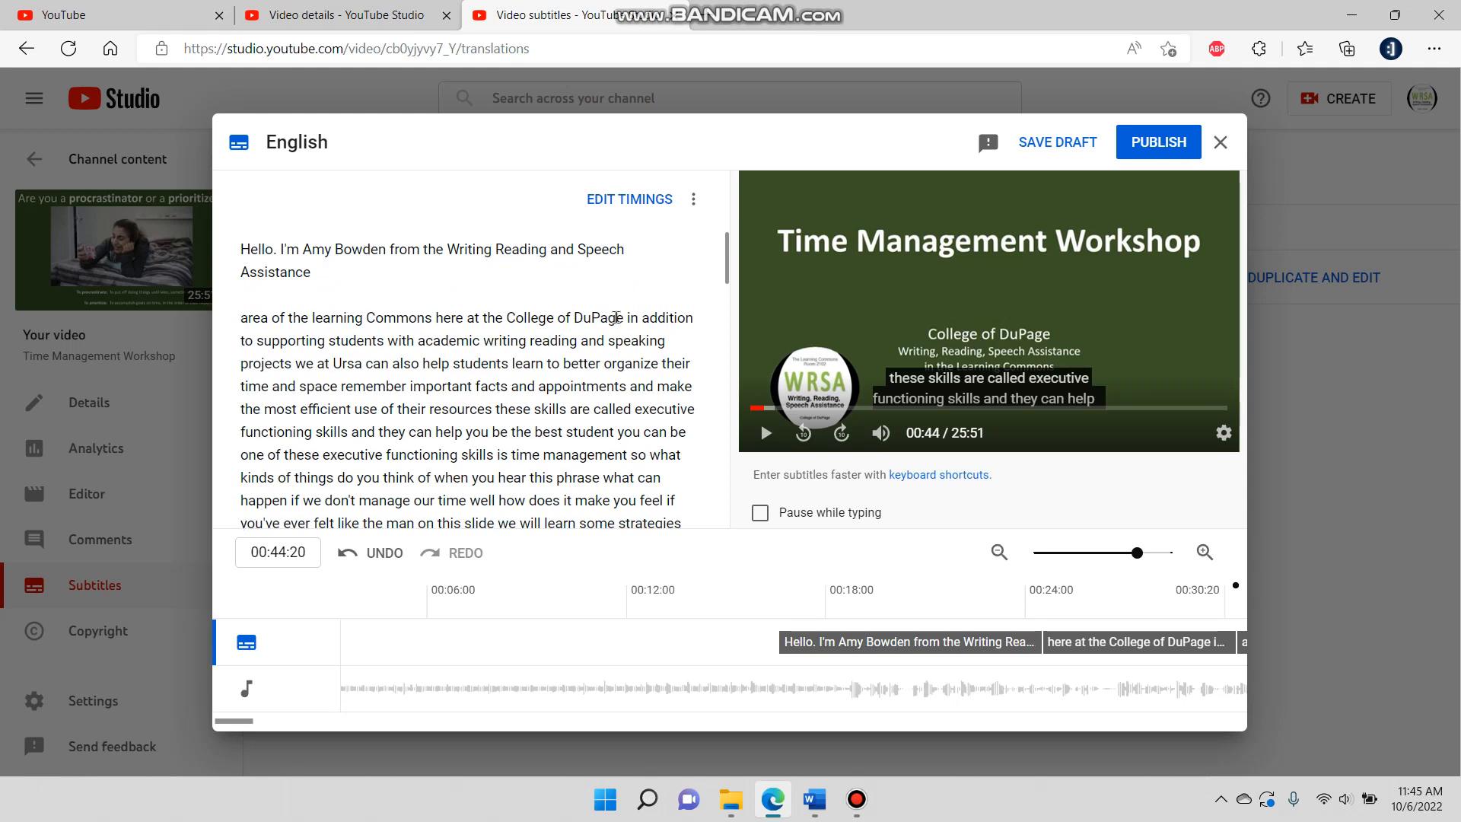
left_click(628, 316)
key("Return")
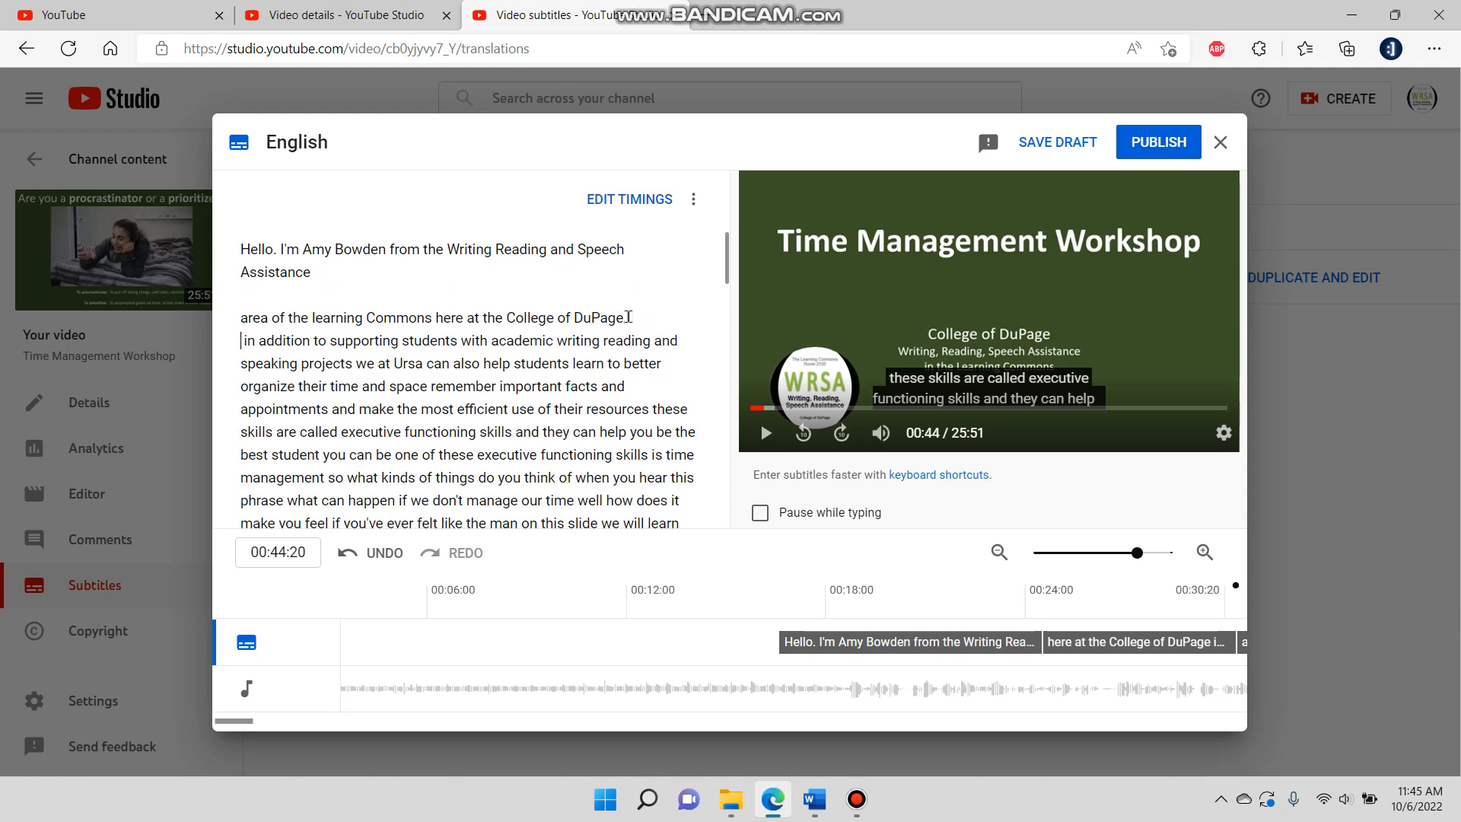
key("Return")
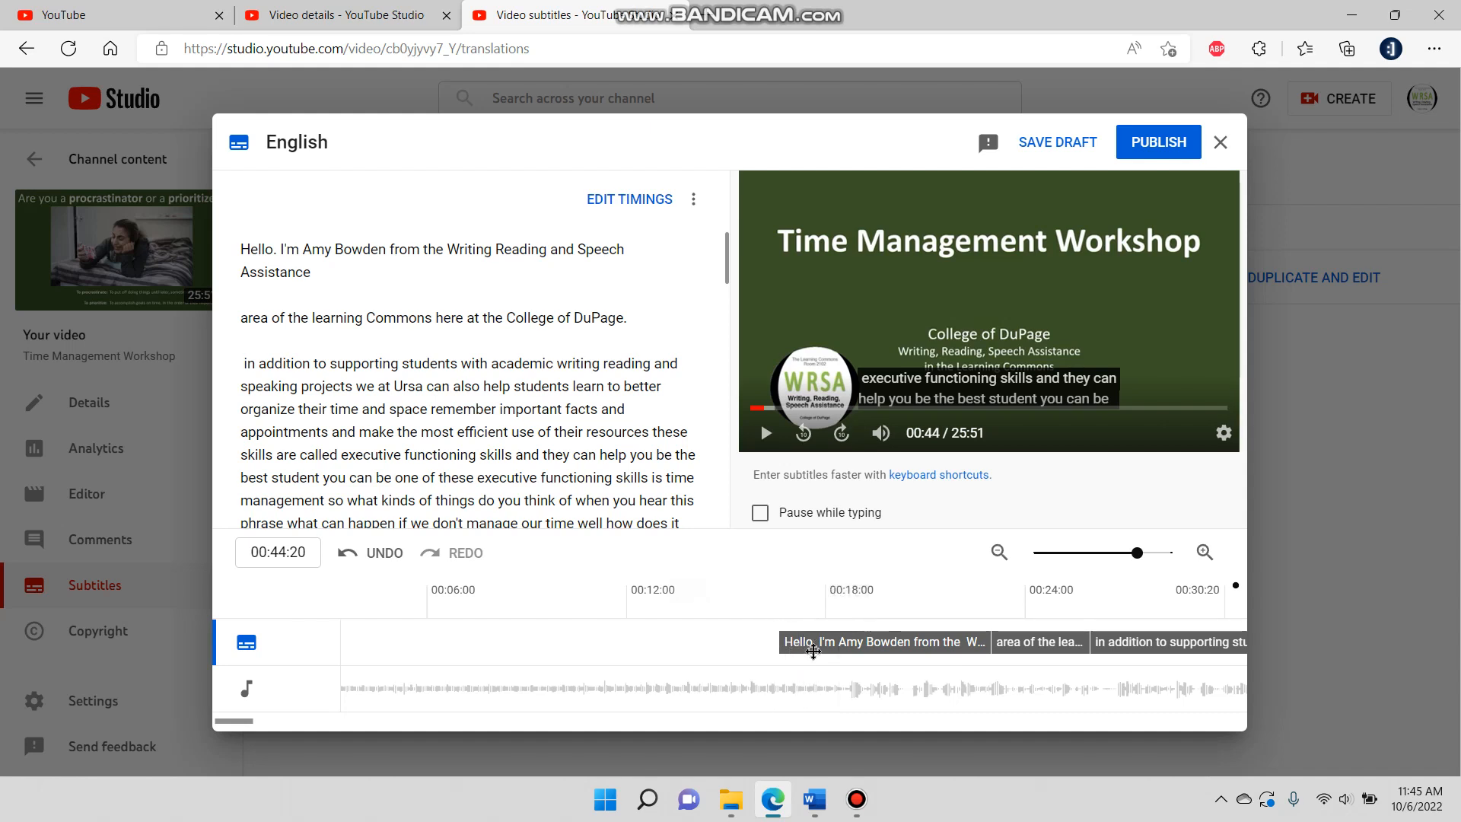
Step: Play the video from about 00:16 and pause it at 00:19 to check the timing of the first caption
left_click(763, 675)
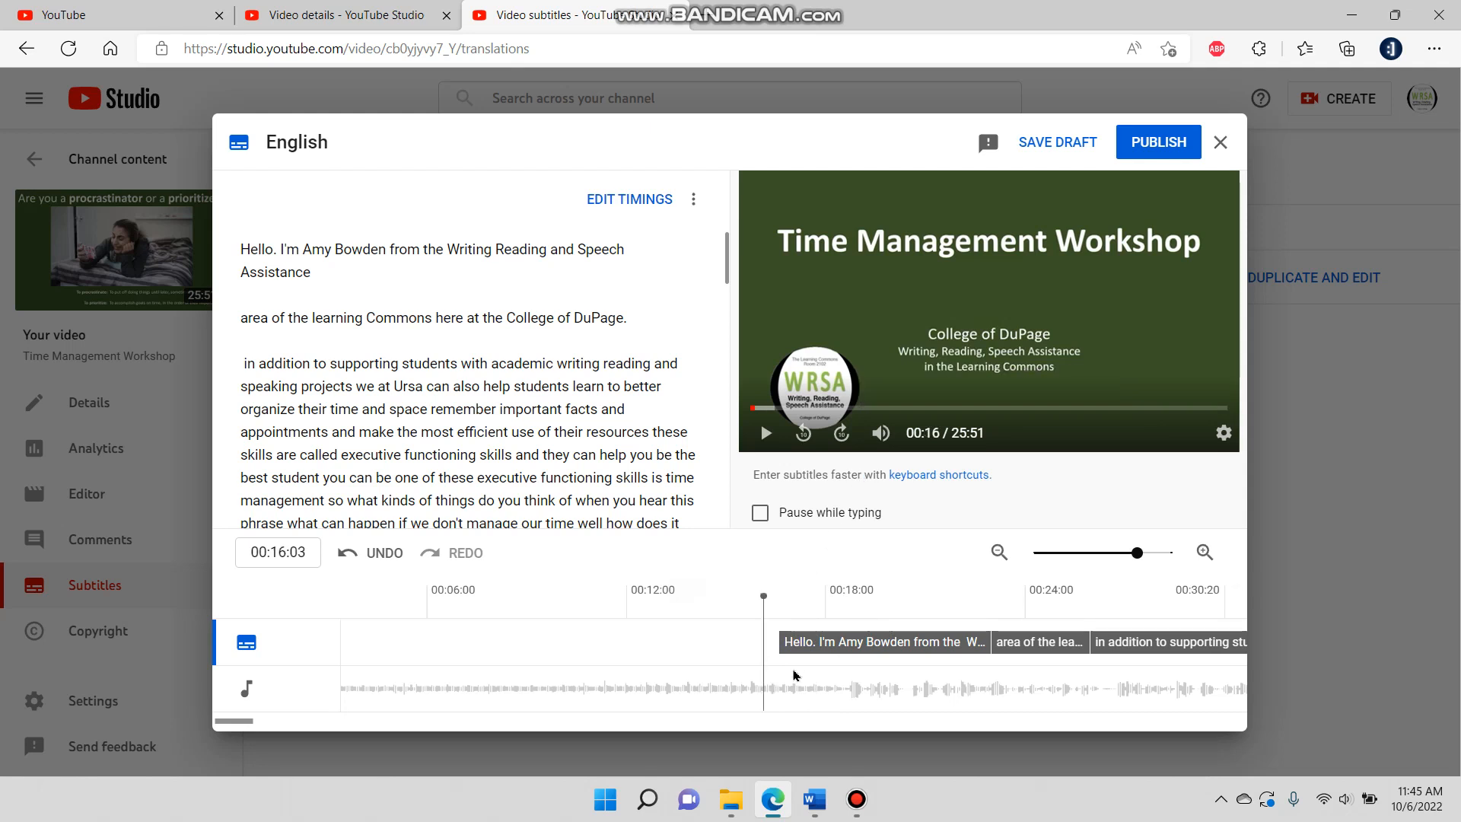
key("shift+space")
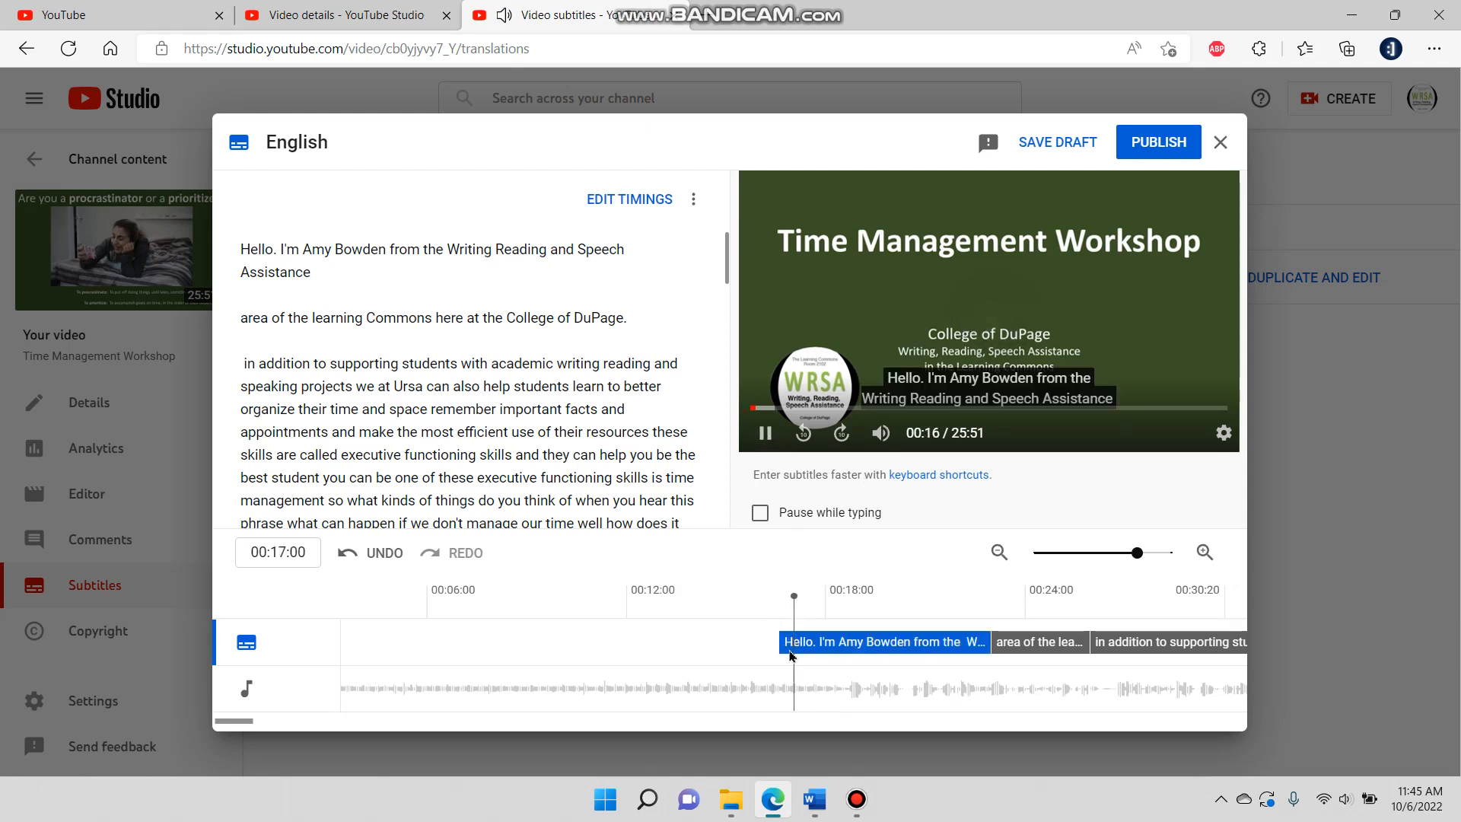
left_click(764, 435)
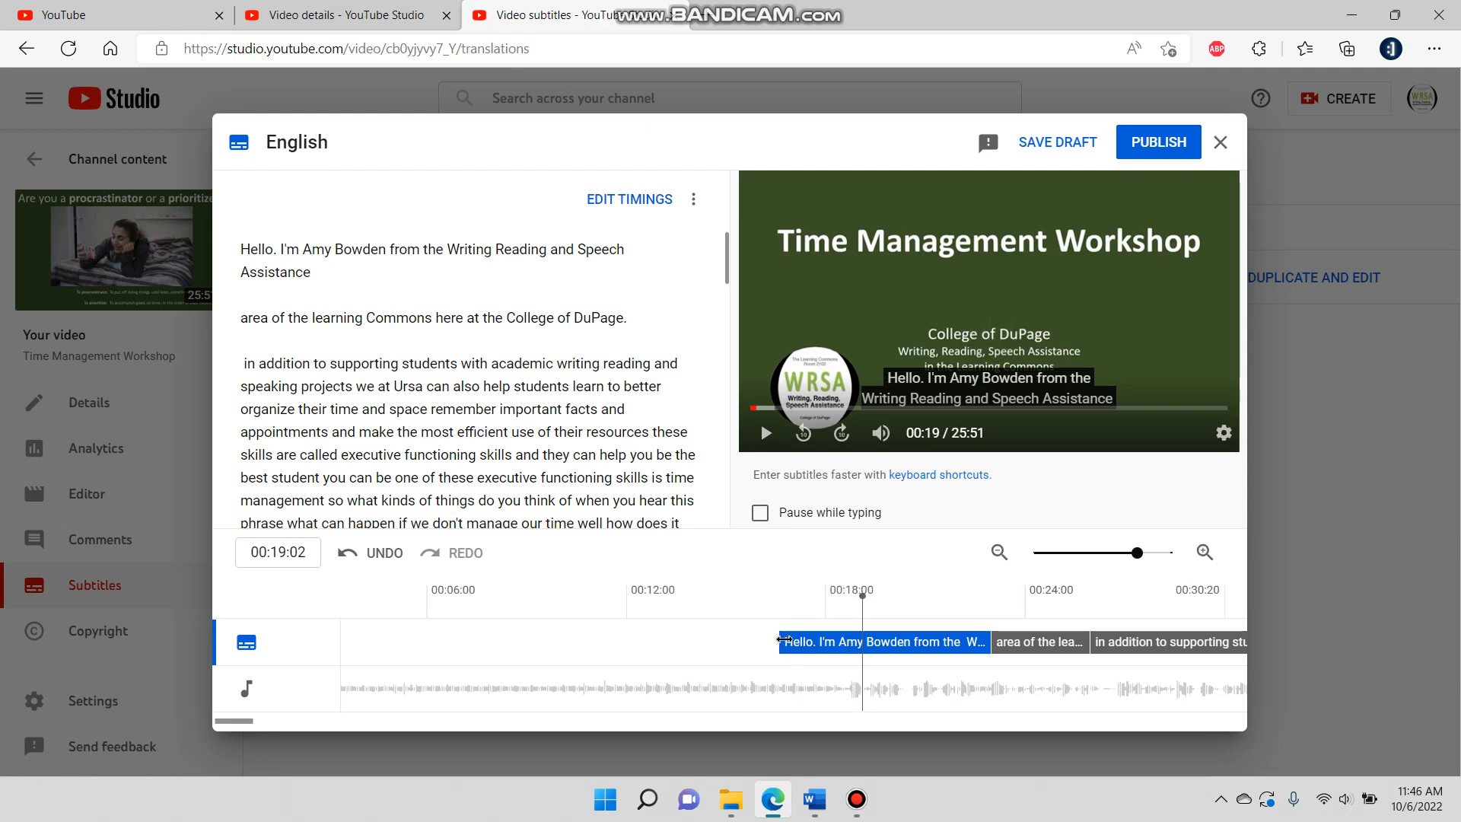
Step: Trim the beginning of the greeting caption and shift the caption so it starts at about 00:18:25
left_click_drag(784, 640, 843, 641)
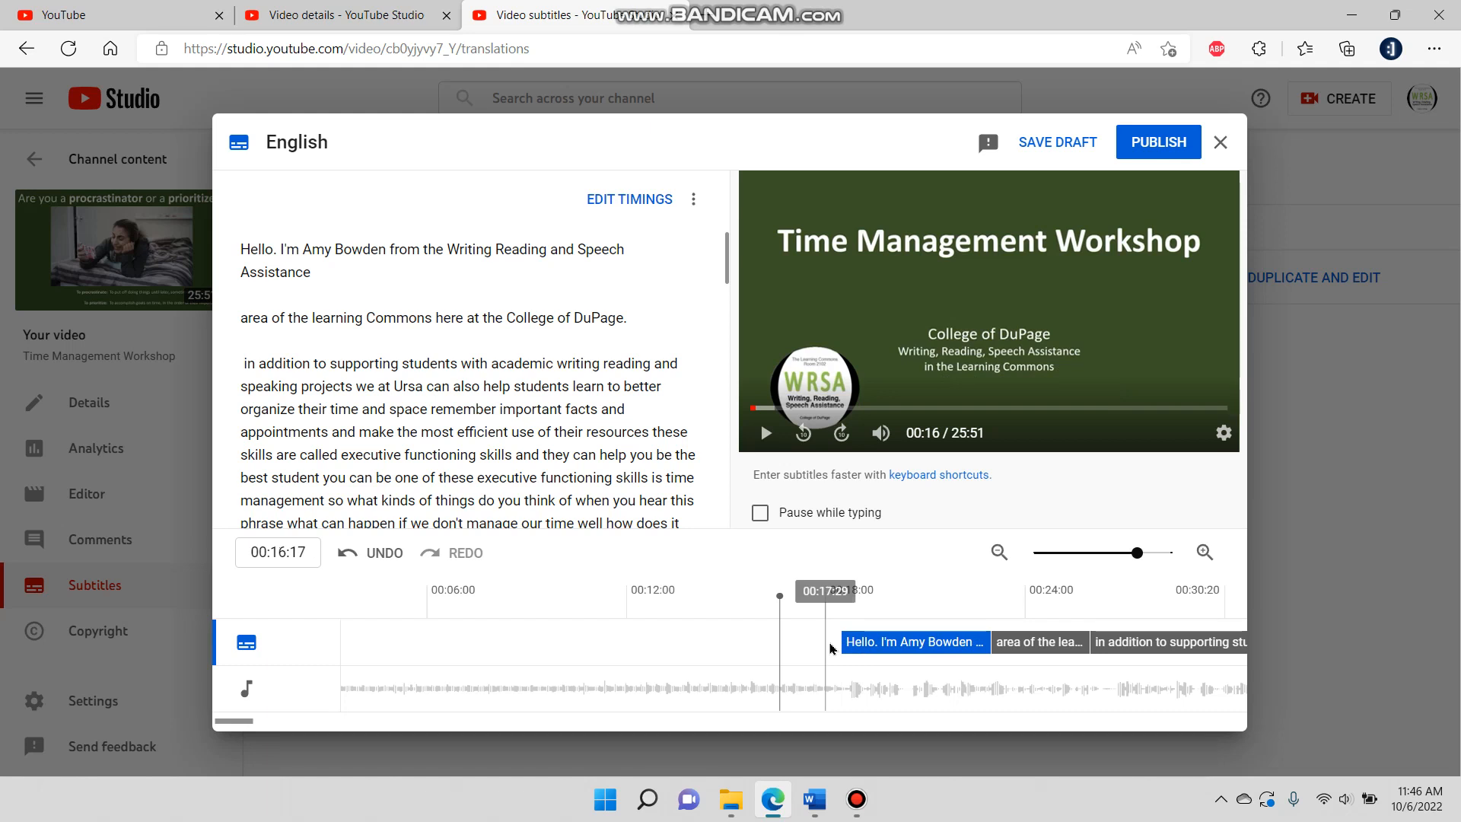
mouse_move(916, 642)
left_mouse_down()
mouse_move(833, 643)
mouse_move(930, 641)
left_mouse_up()
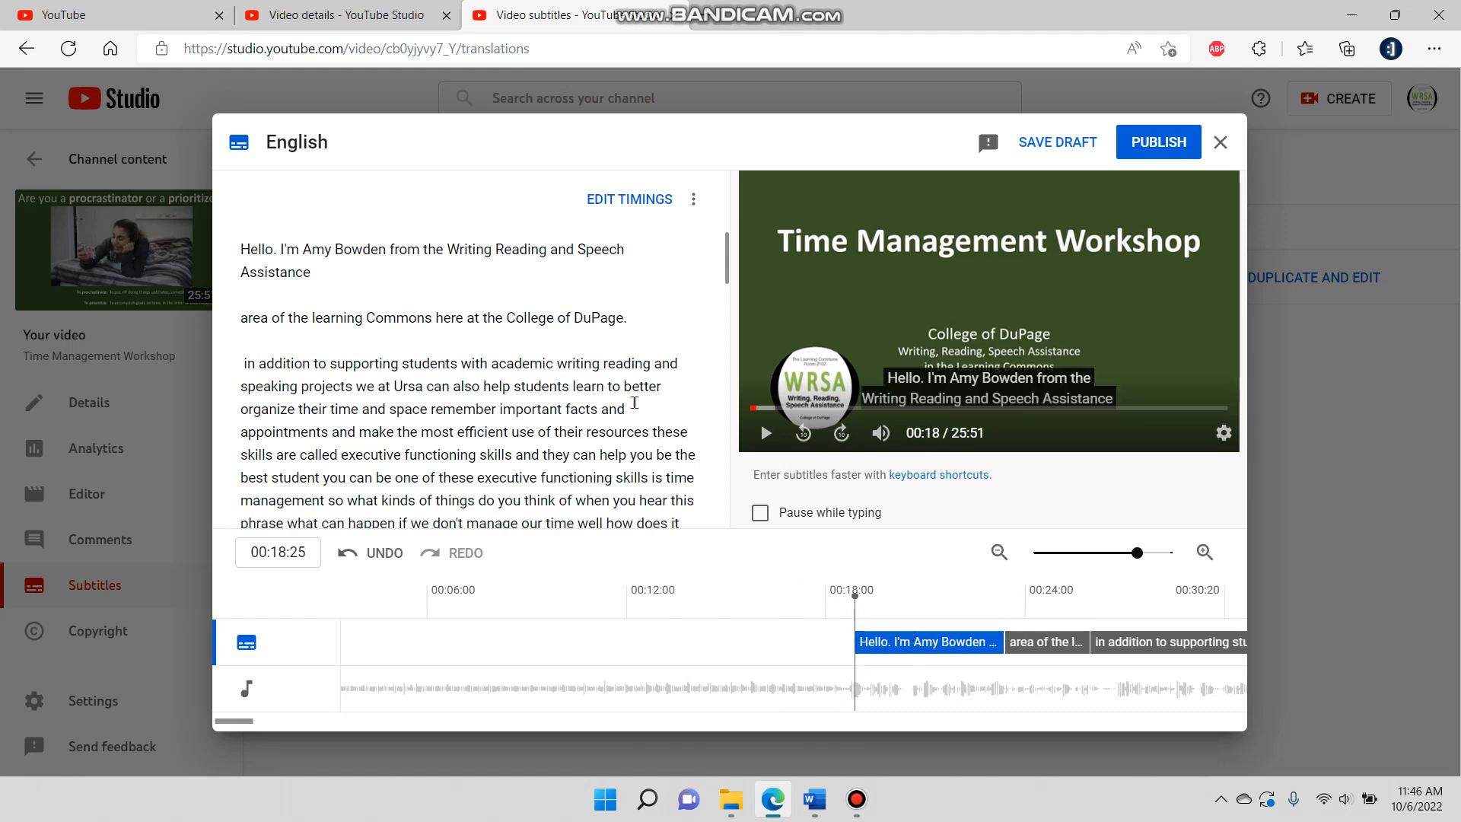
scroll(596, 399, "down", 2)
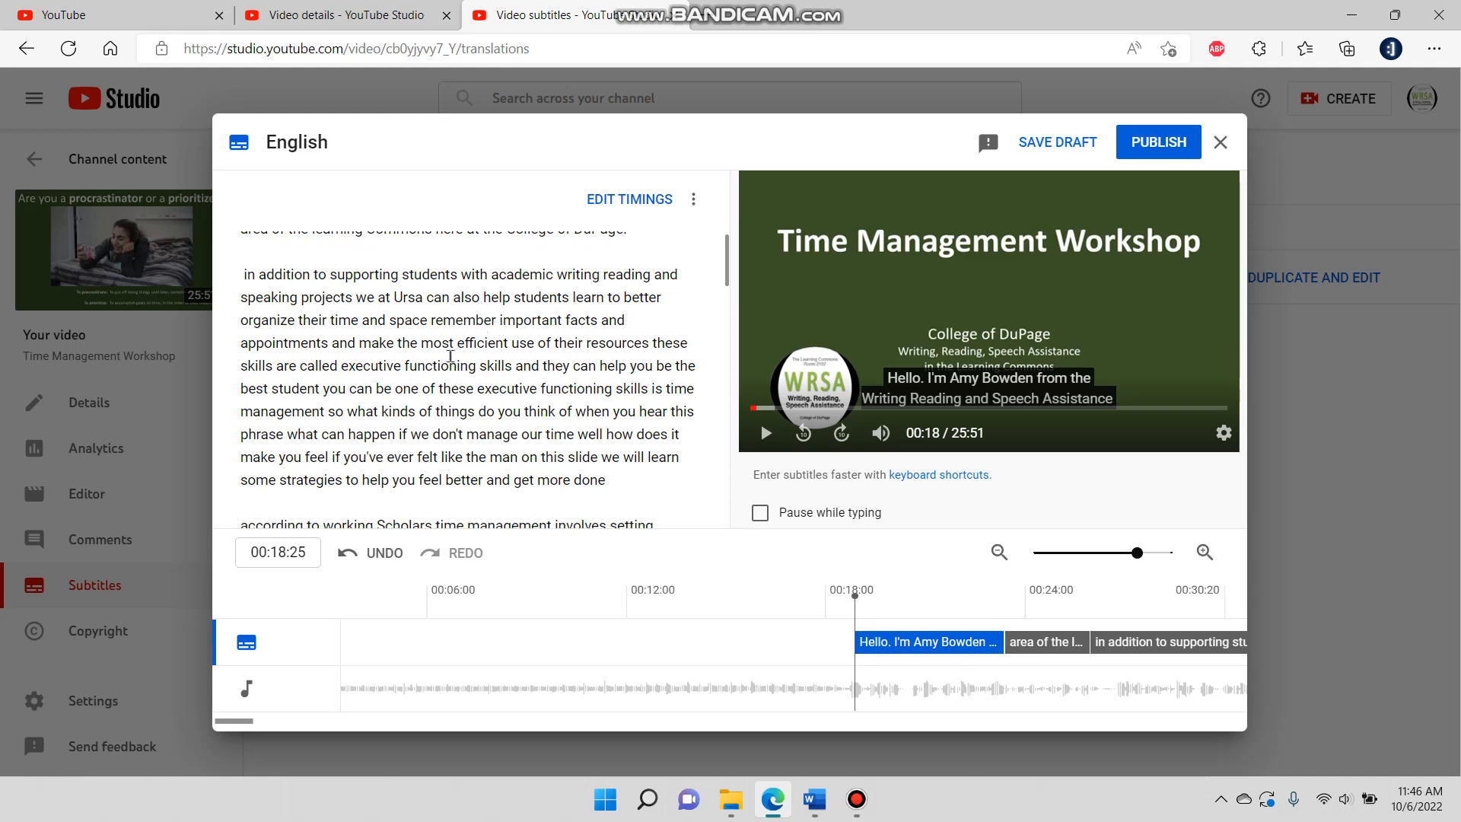
scroll(451, 356, "up", 2)
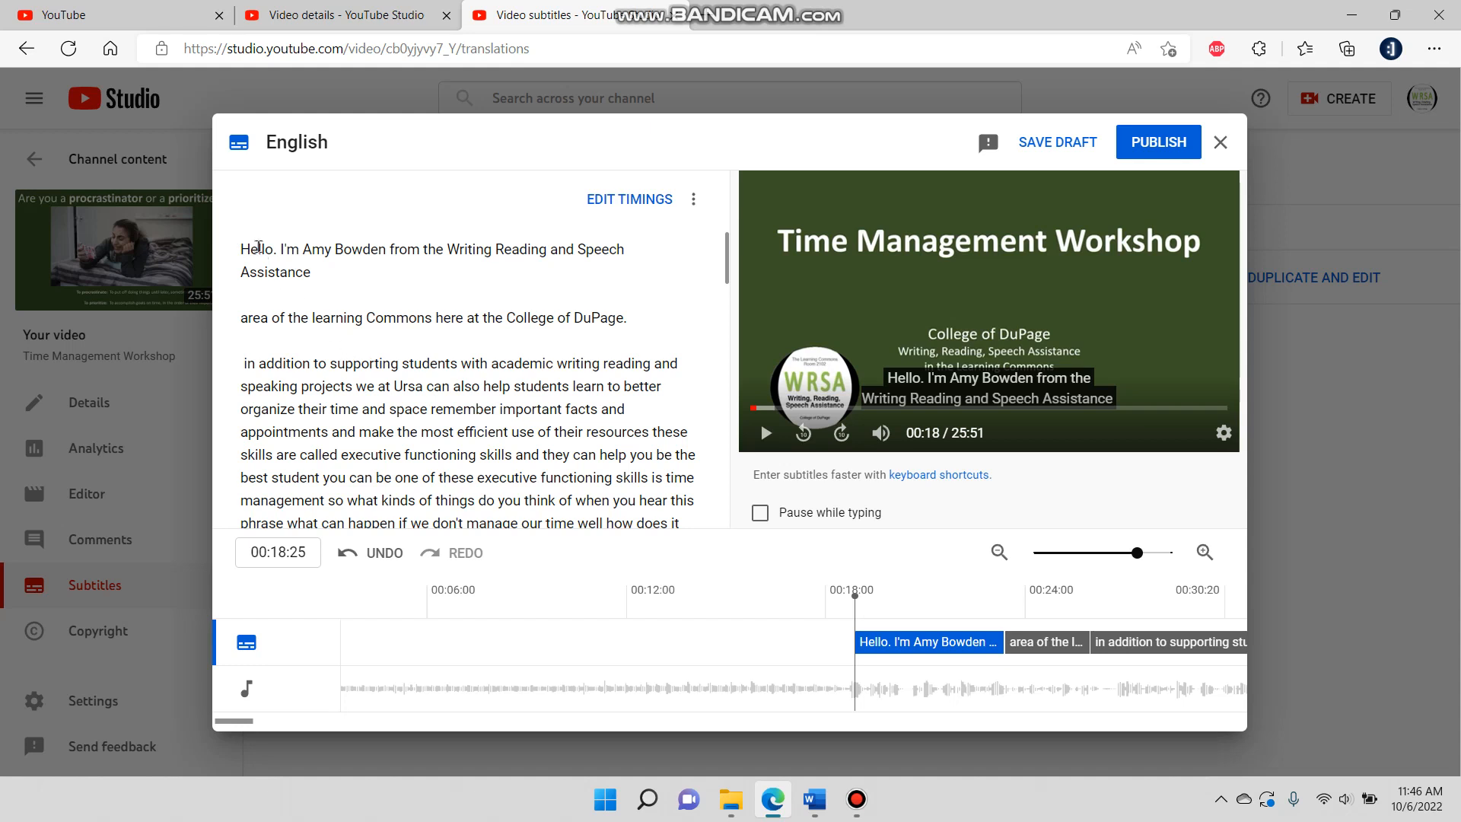
Step: Add a speaker's name in capitals followed by a colon at the start of each of the first two captions
left_click(243, 249)
type("AMY")
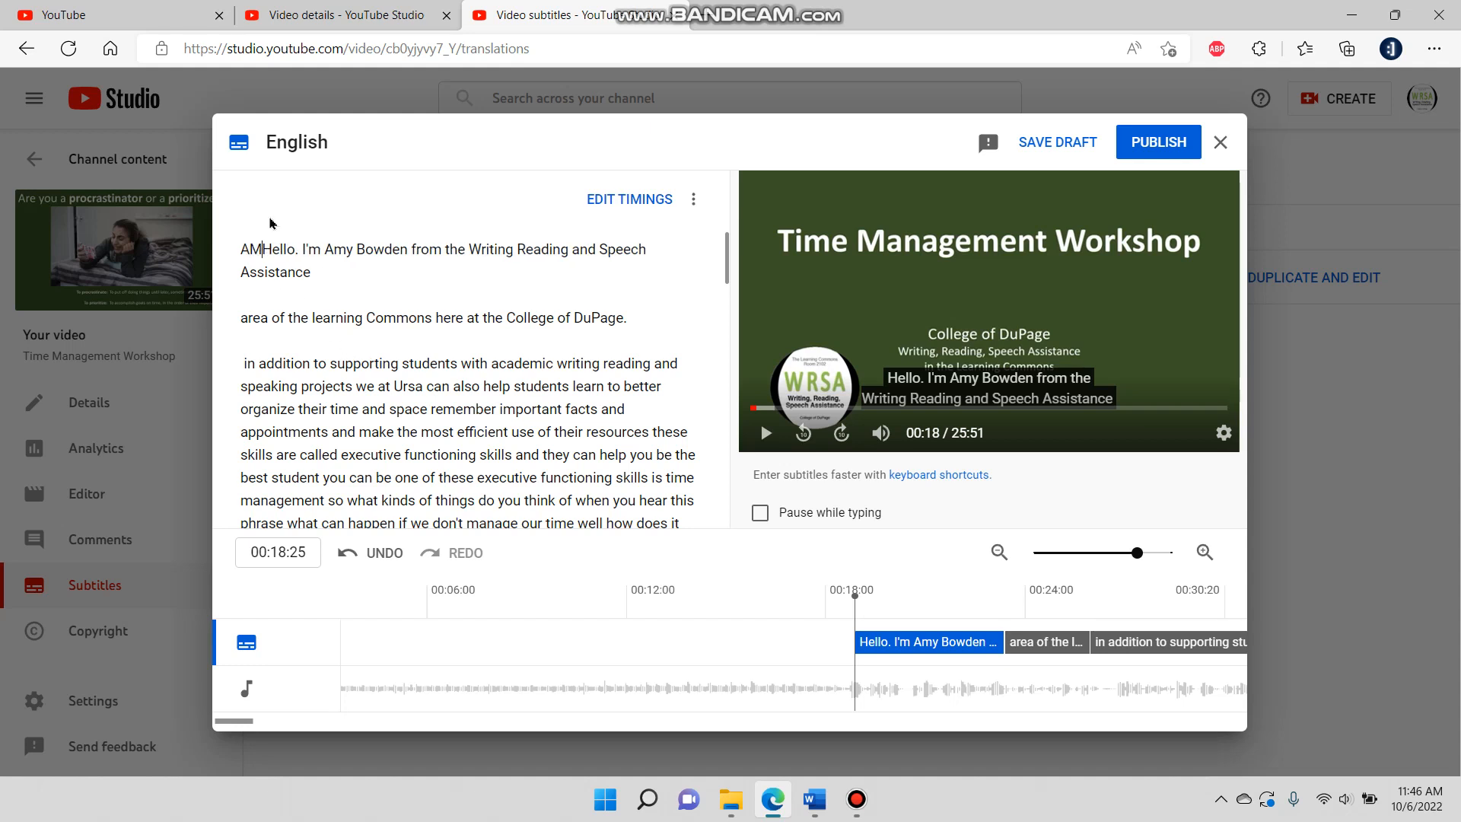
type(":")
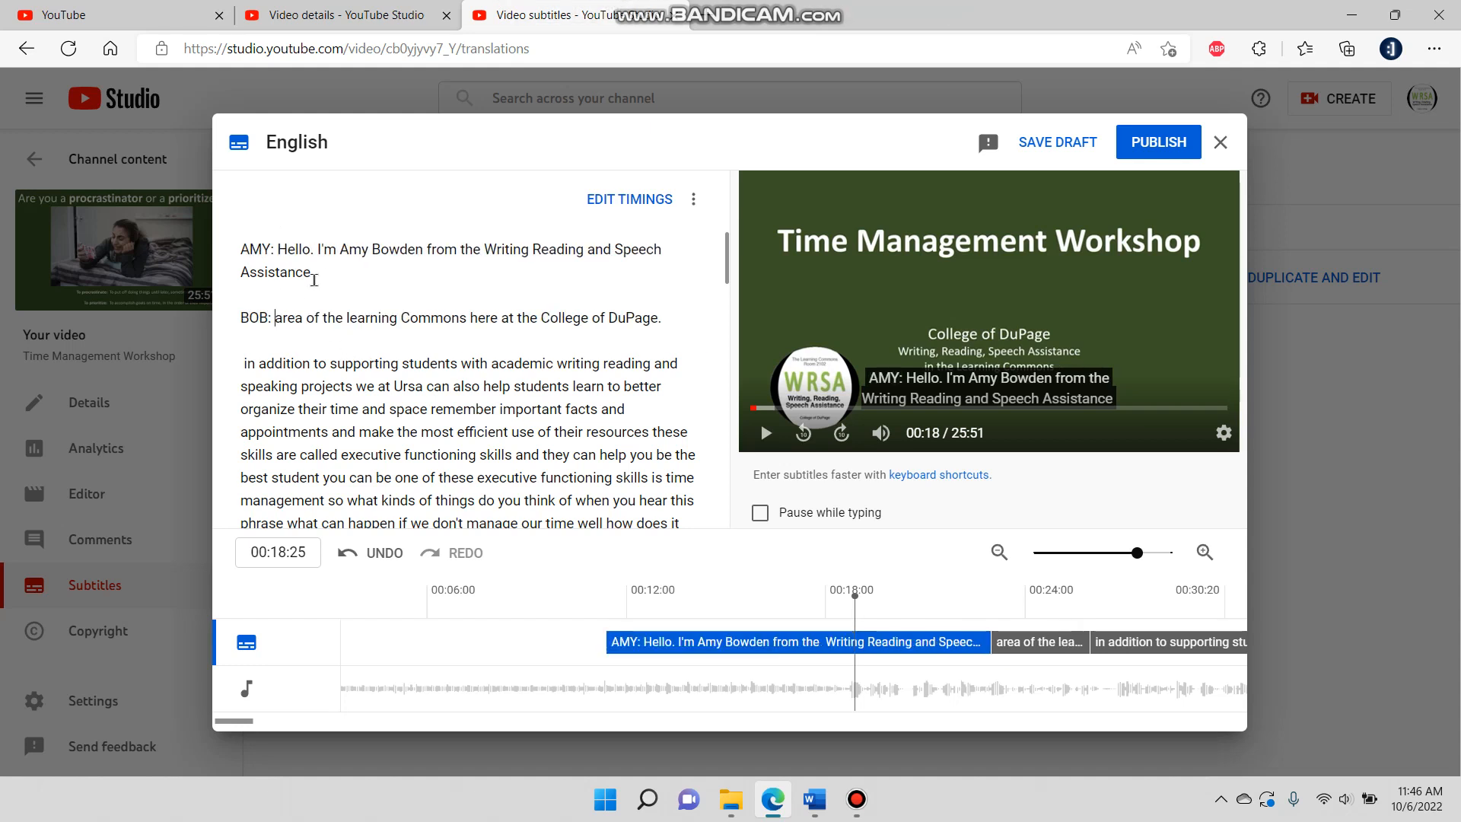
Step: Remove the speaker labels from the first two captions
key("BackSpace")
key("BackSpace")
key("BackSpace")
key("BackSpace")
key("BackSpace")
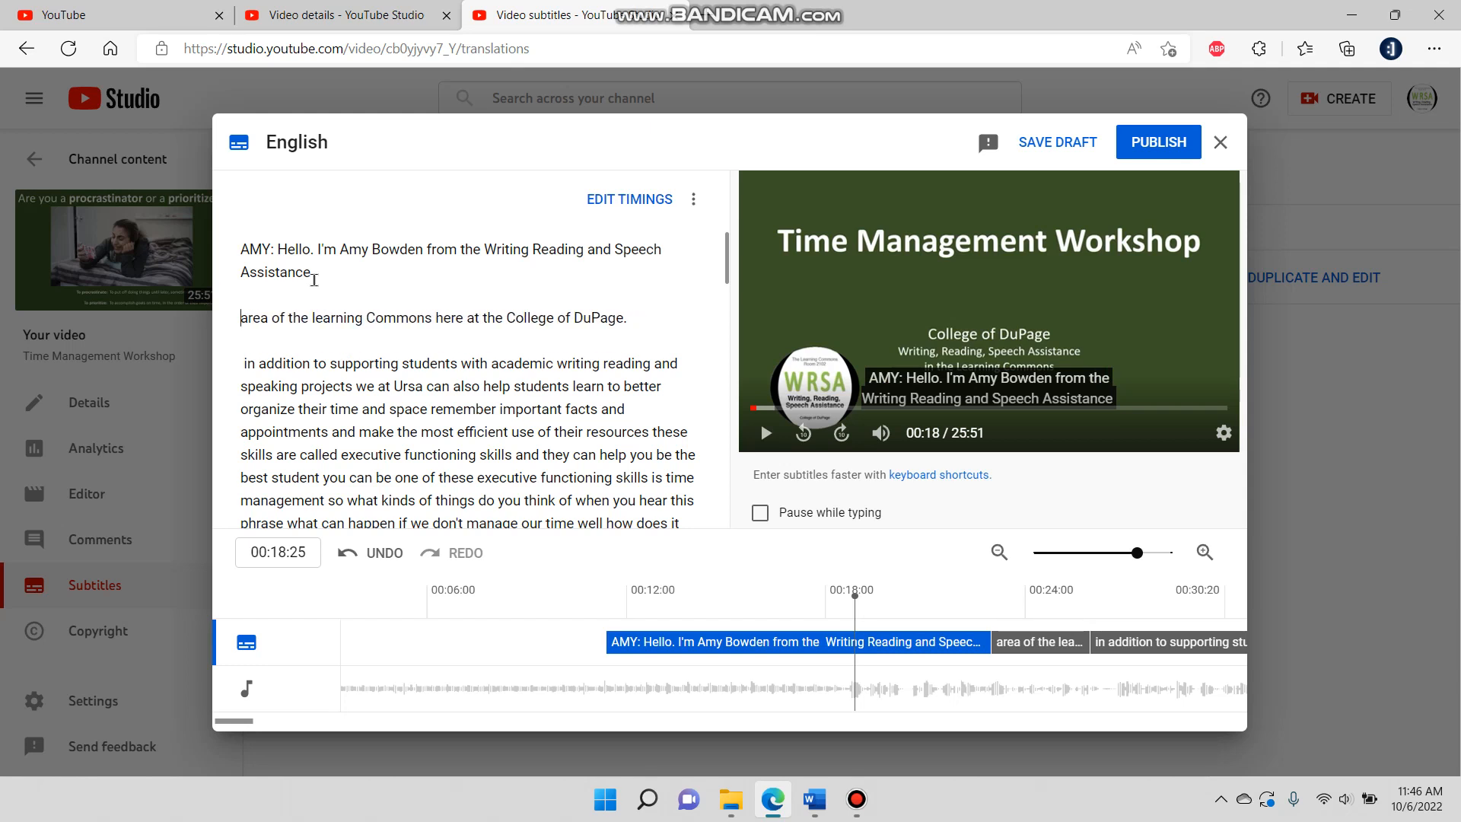
left_click(280, 251)
key("BackSpace")
key("BackSpace")
key("BackSpace")
key("BackSpace")
key("BackSpace")
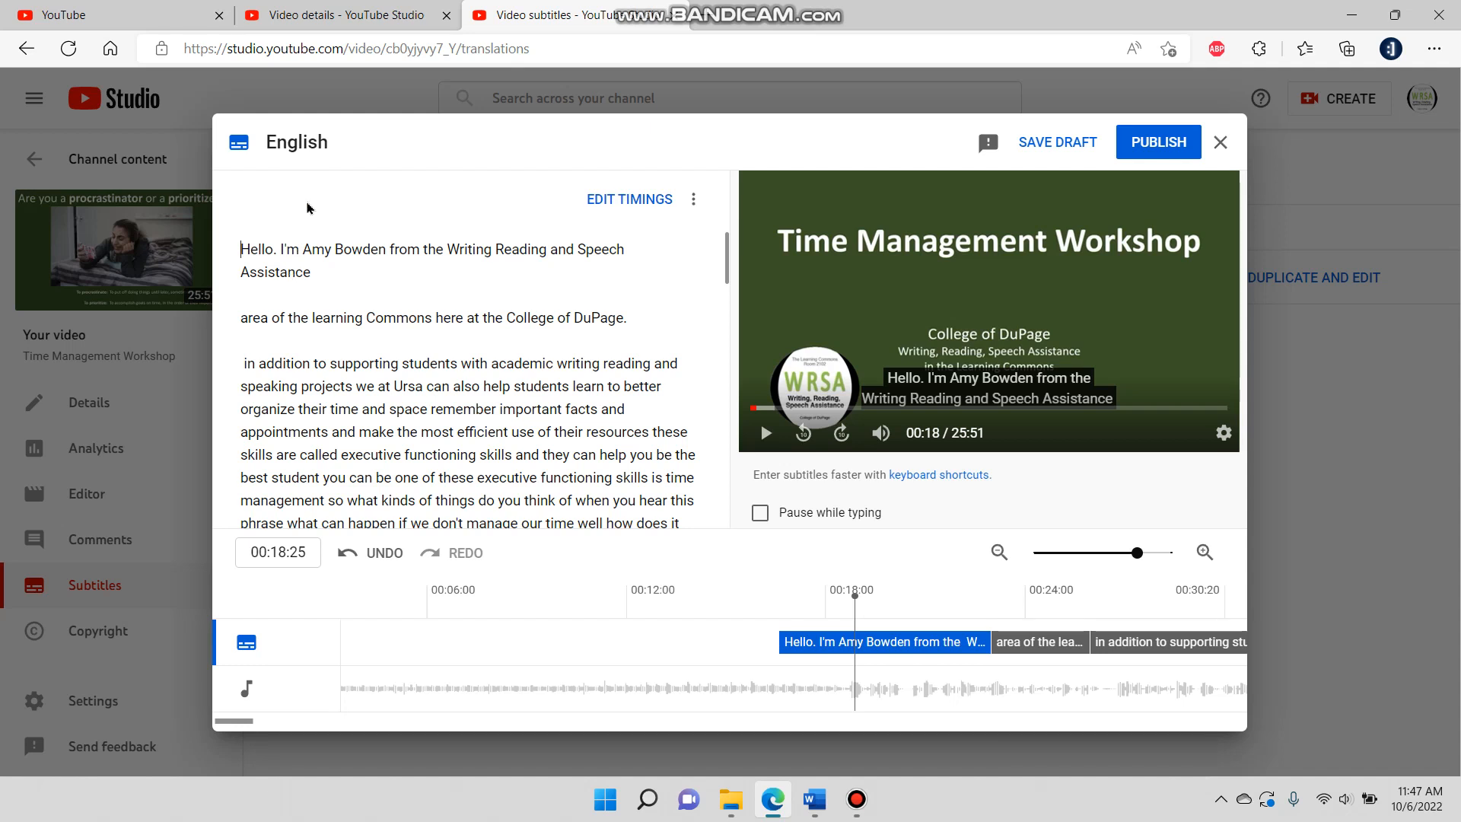
Step: Add a "[MUSIC]" caption before the greeting and stretch it from about 00:00 to the start of the greeting caption
key("Return")
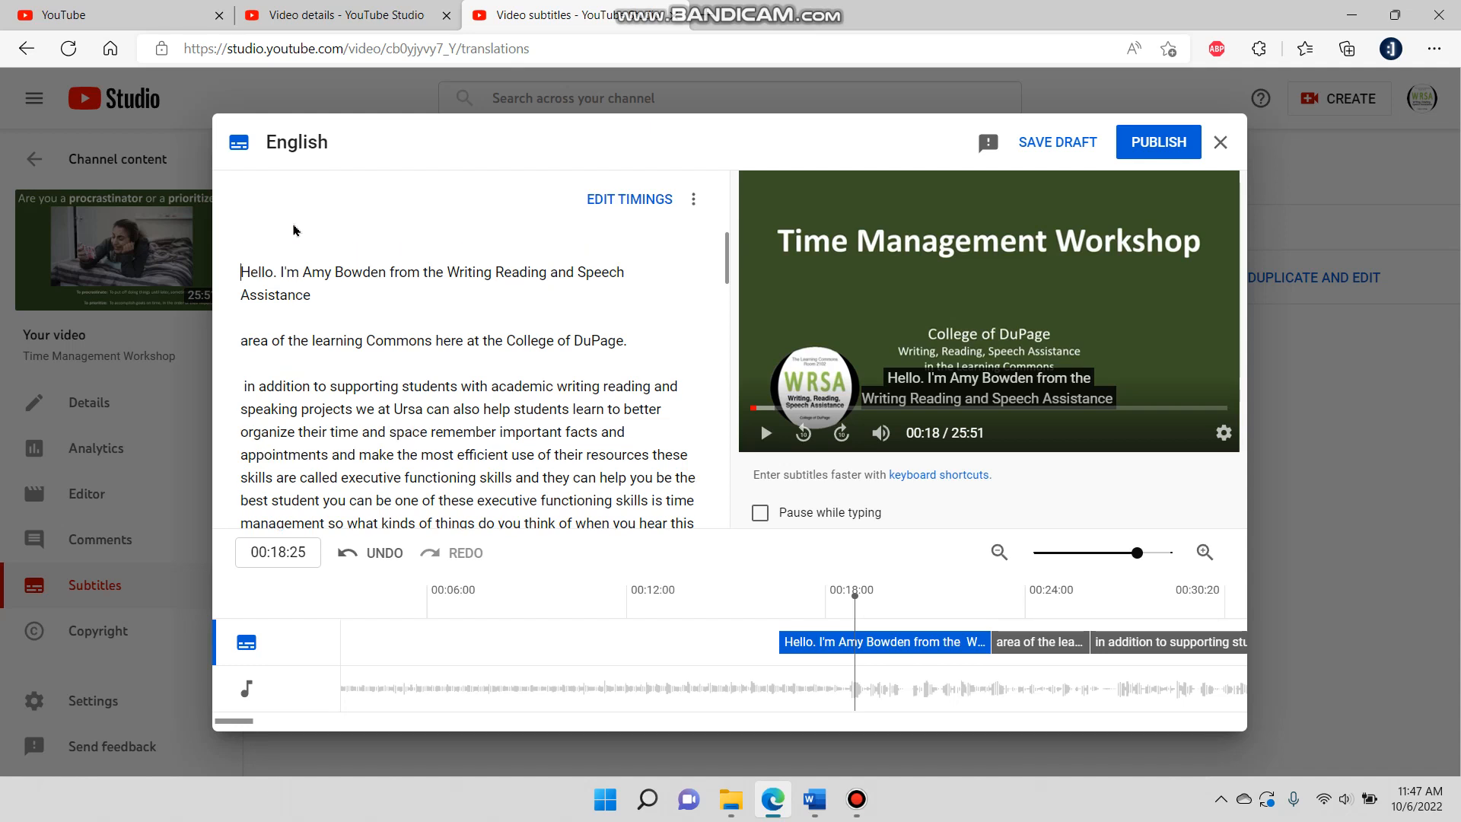
type("[MUSIC]")
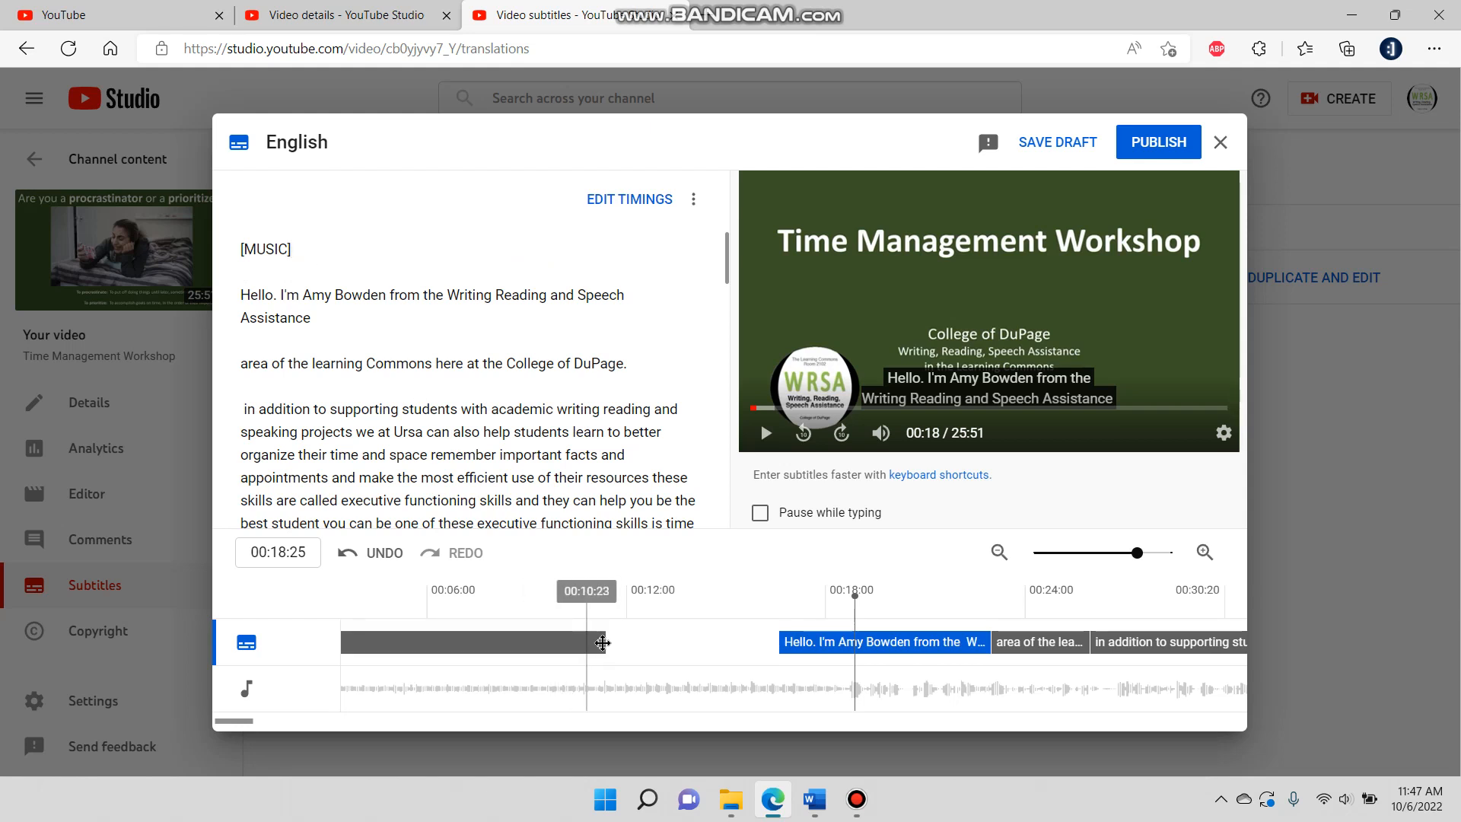
left_click_drag(605, 642, 779, 642)
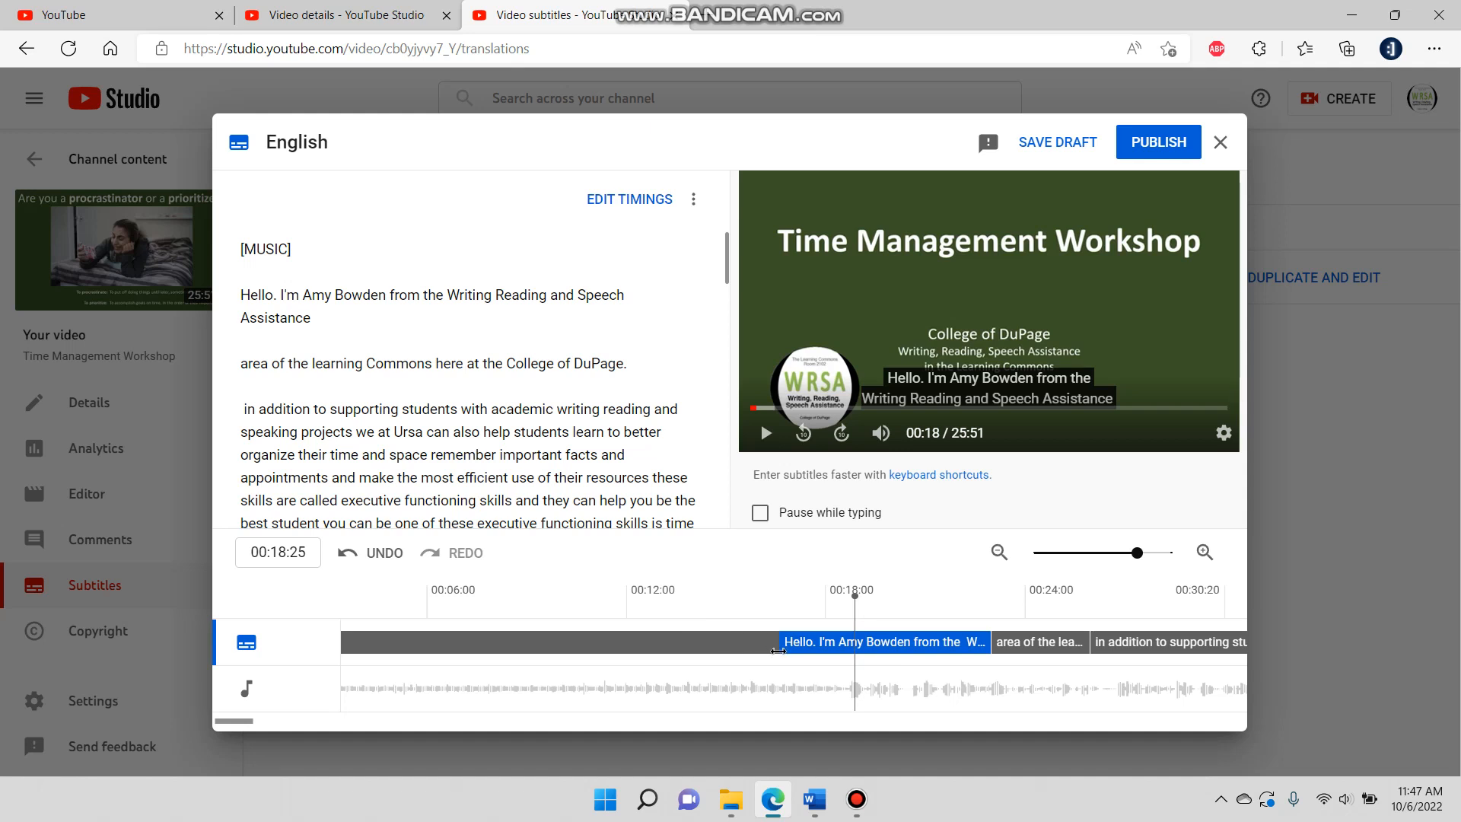
left_click_drag(875, 691, 874, 691)
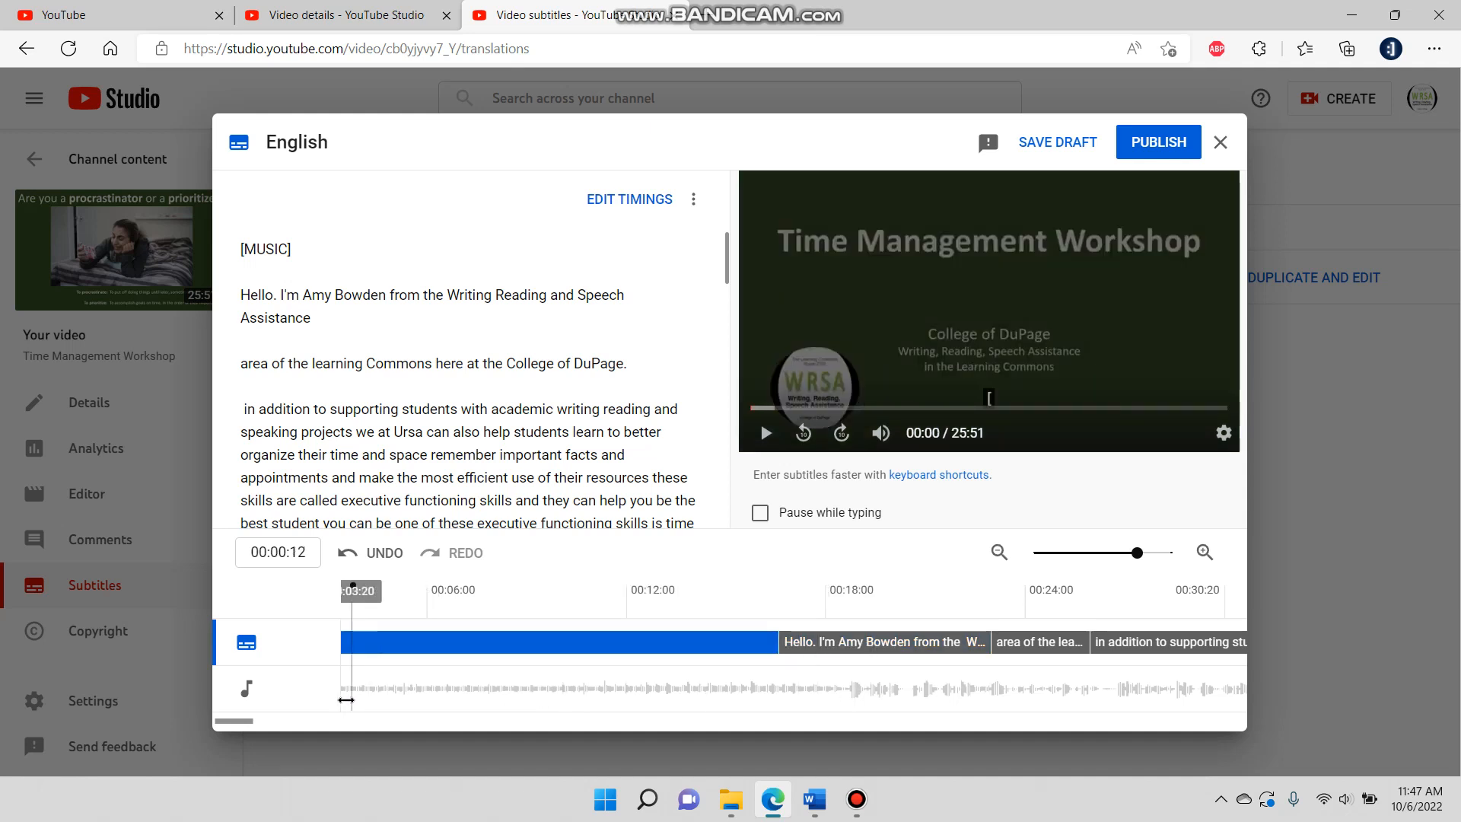
left_click(477, 684)
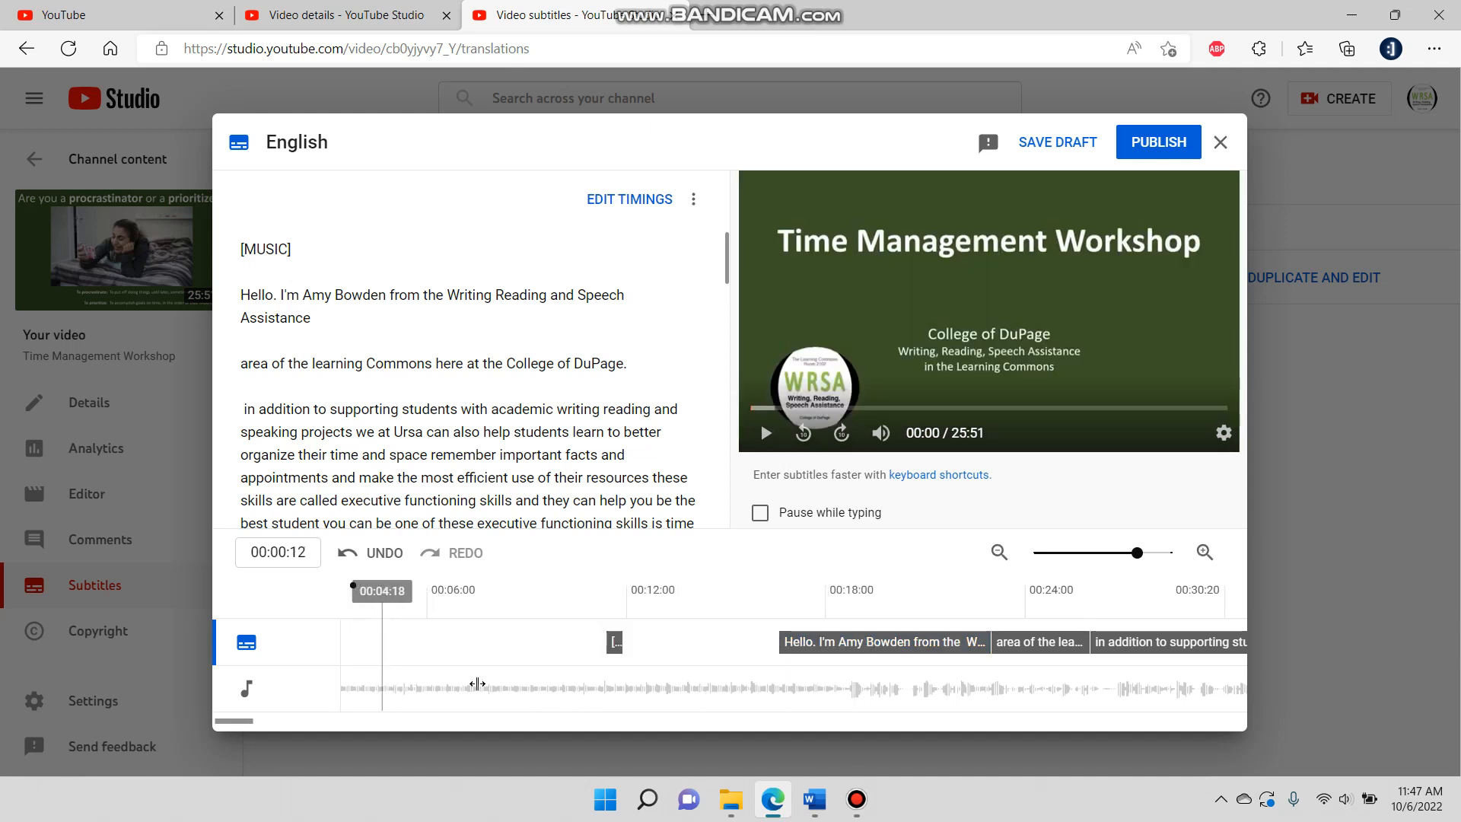
left_click(615, 642)
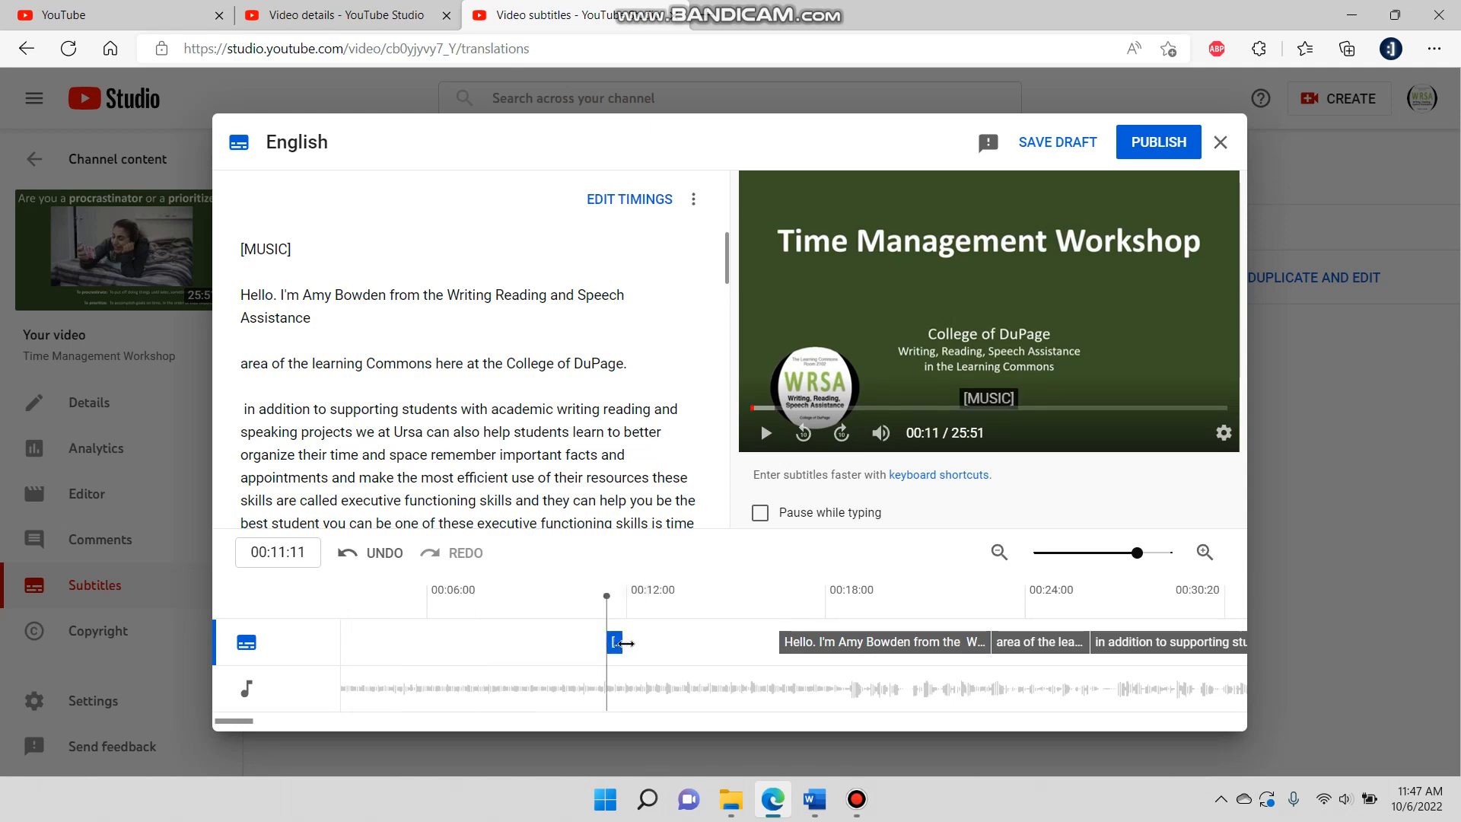
left_click_drag(623, 642, 775, 643)
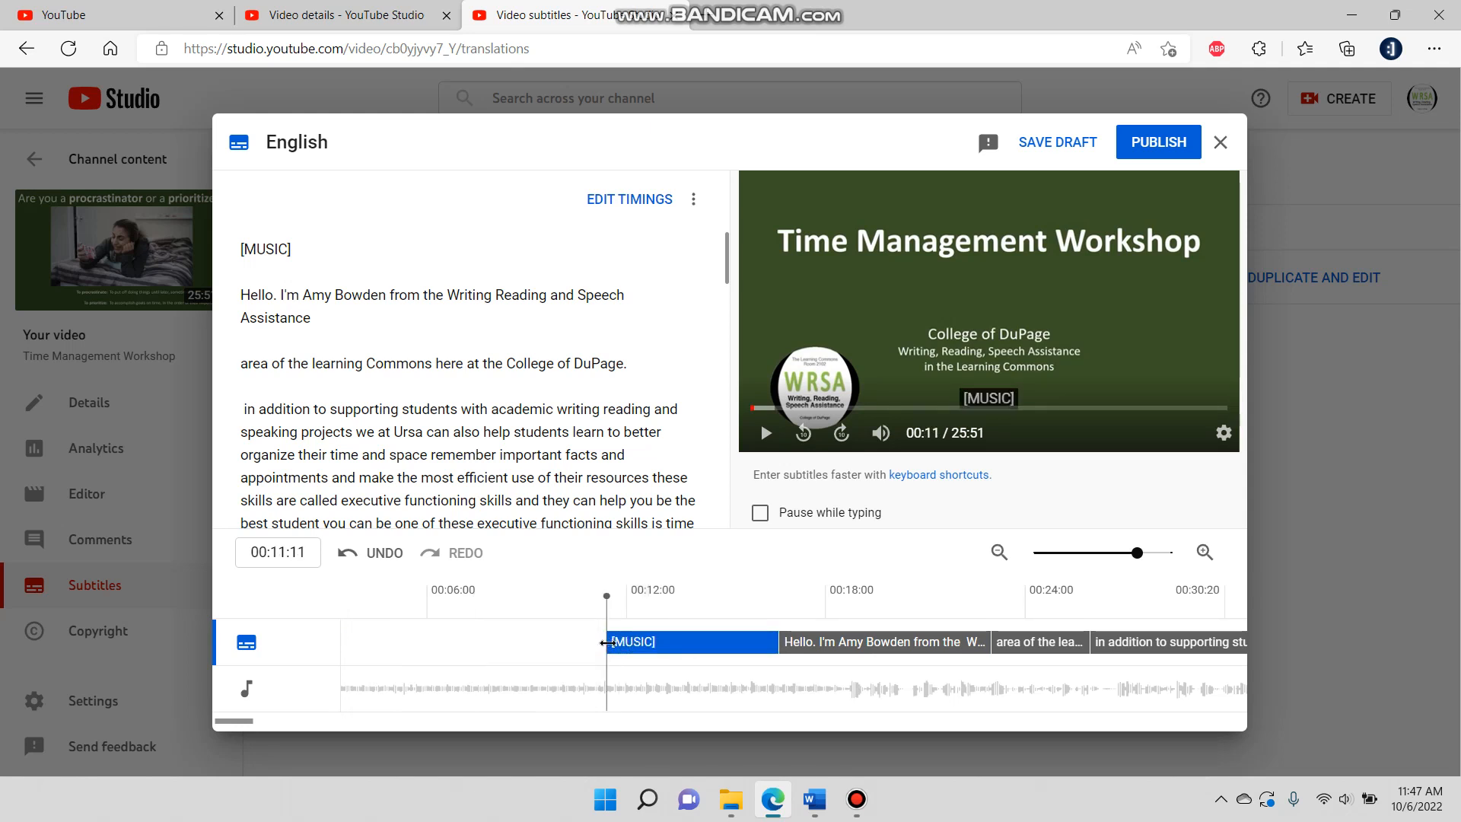
left_click_drag(606, 642, 377, 646)
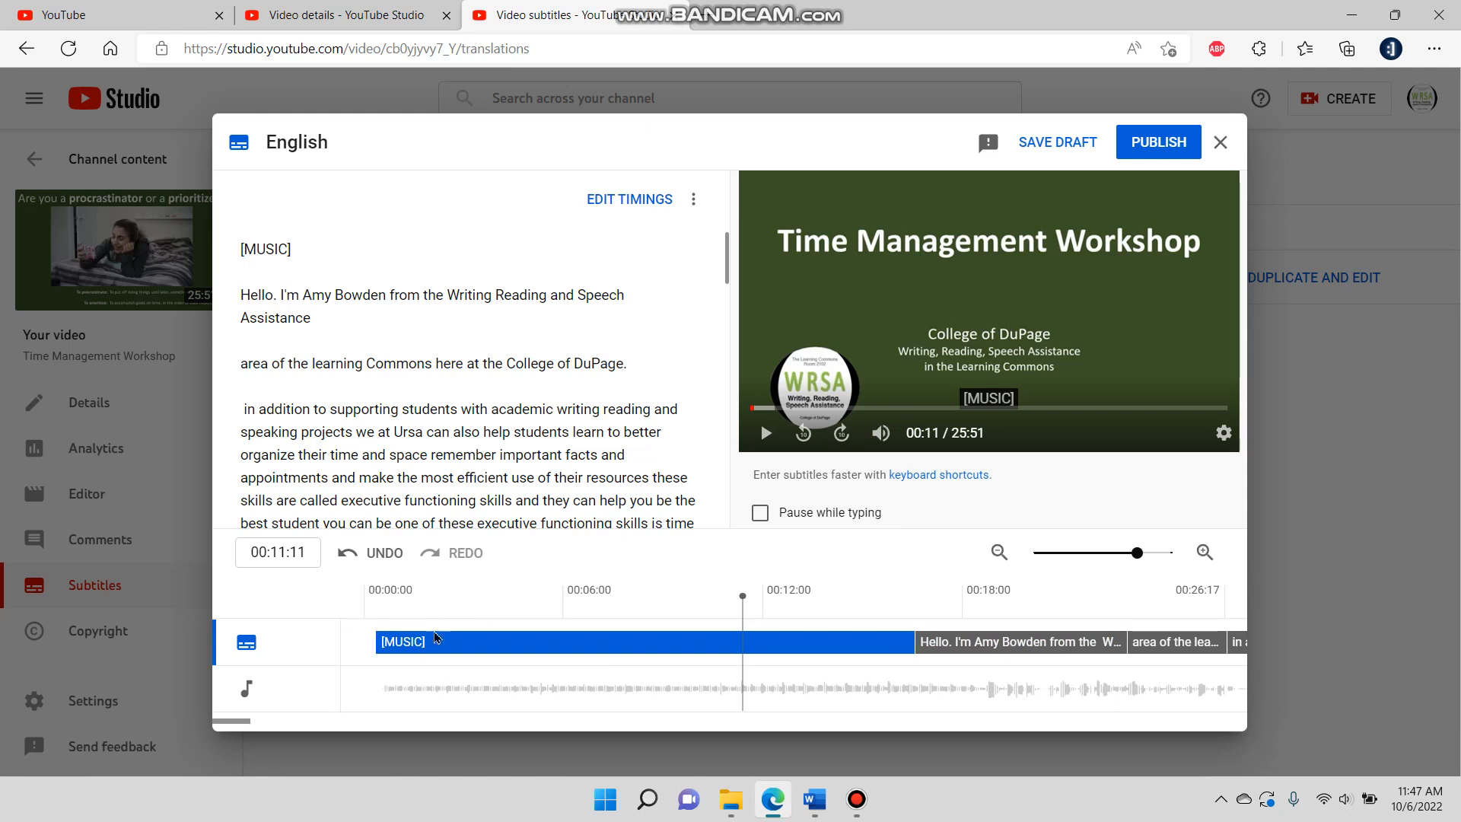
Step: Play the video from the beginning and pause it at 00:03 to check the "[MUSIC]" caption
left_click(366, 687)
left_click(766, 432)
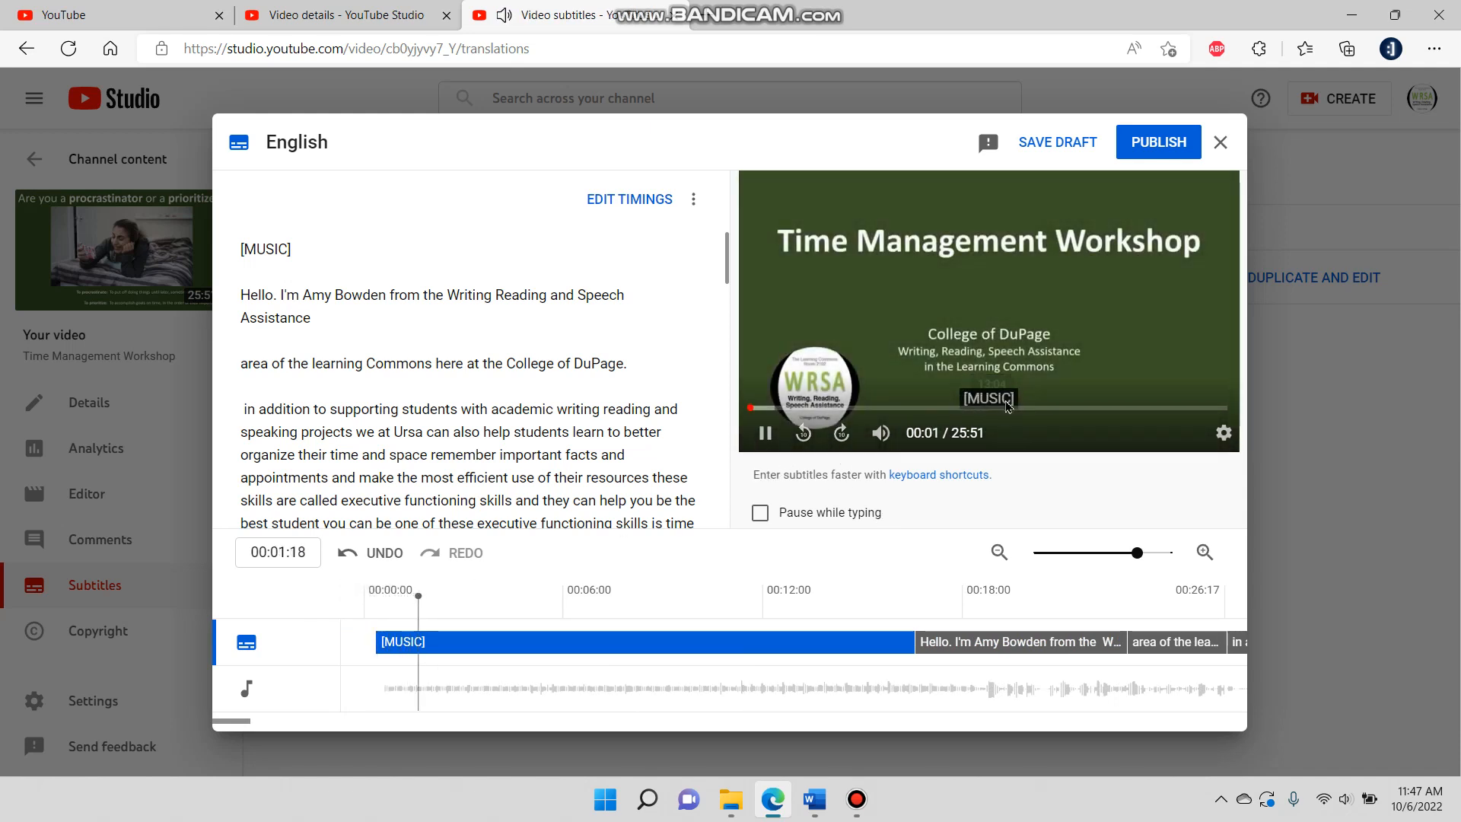
left_click(766, 432)
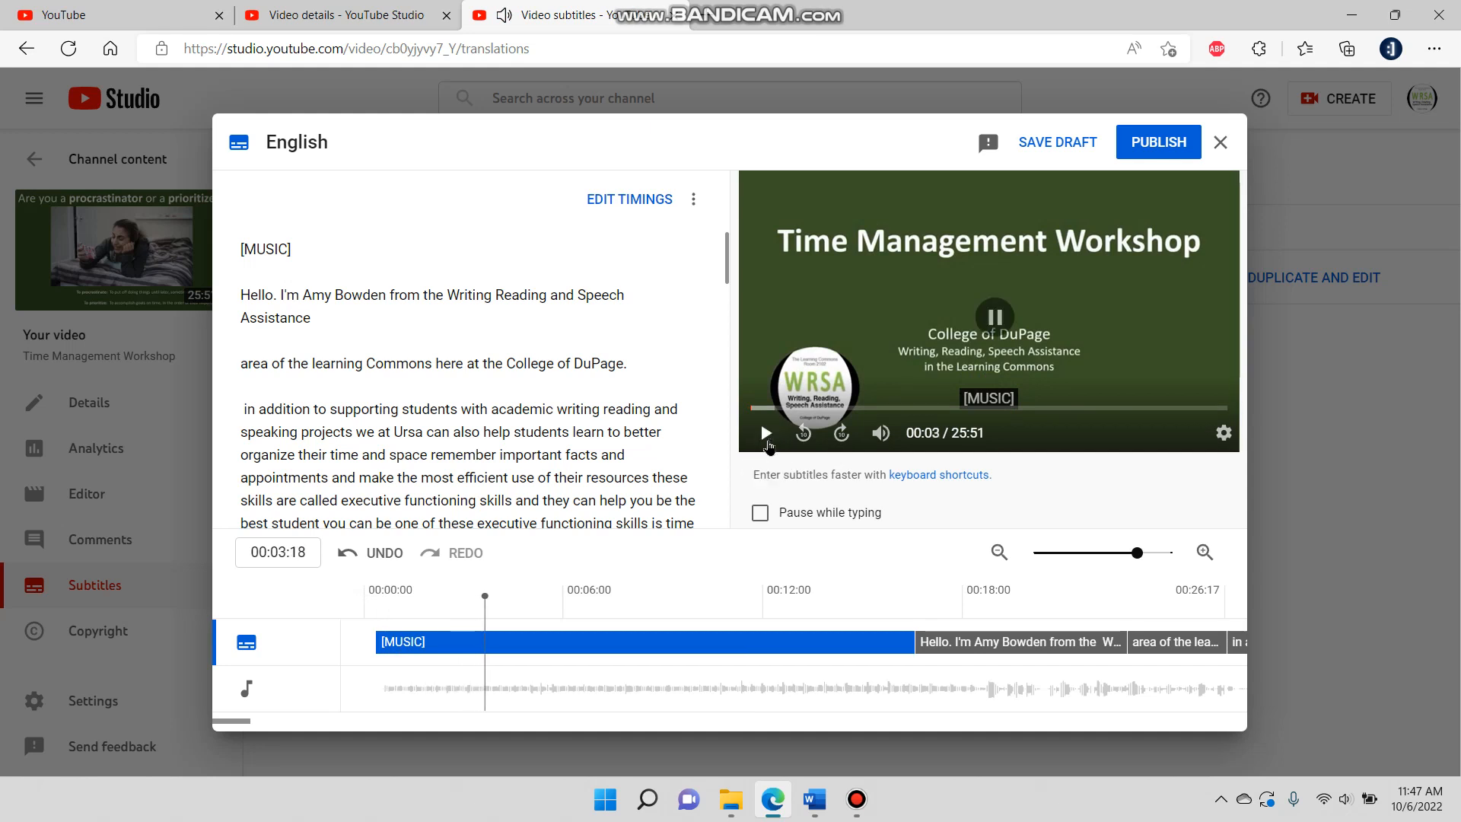
Step: Extend the "[MUSIC]" caption so the greeting starts at about 00:18, and play the video to 00:21 to check the change
left_click(900, 681)
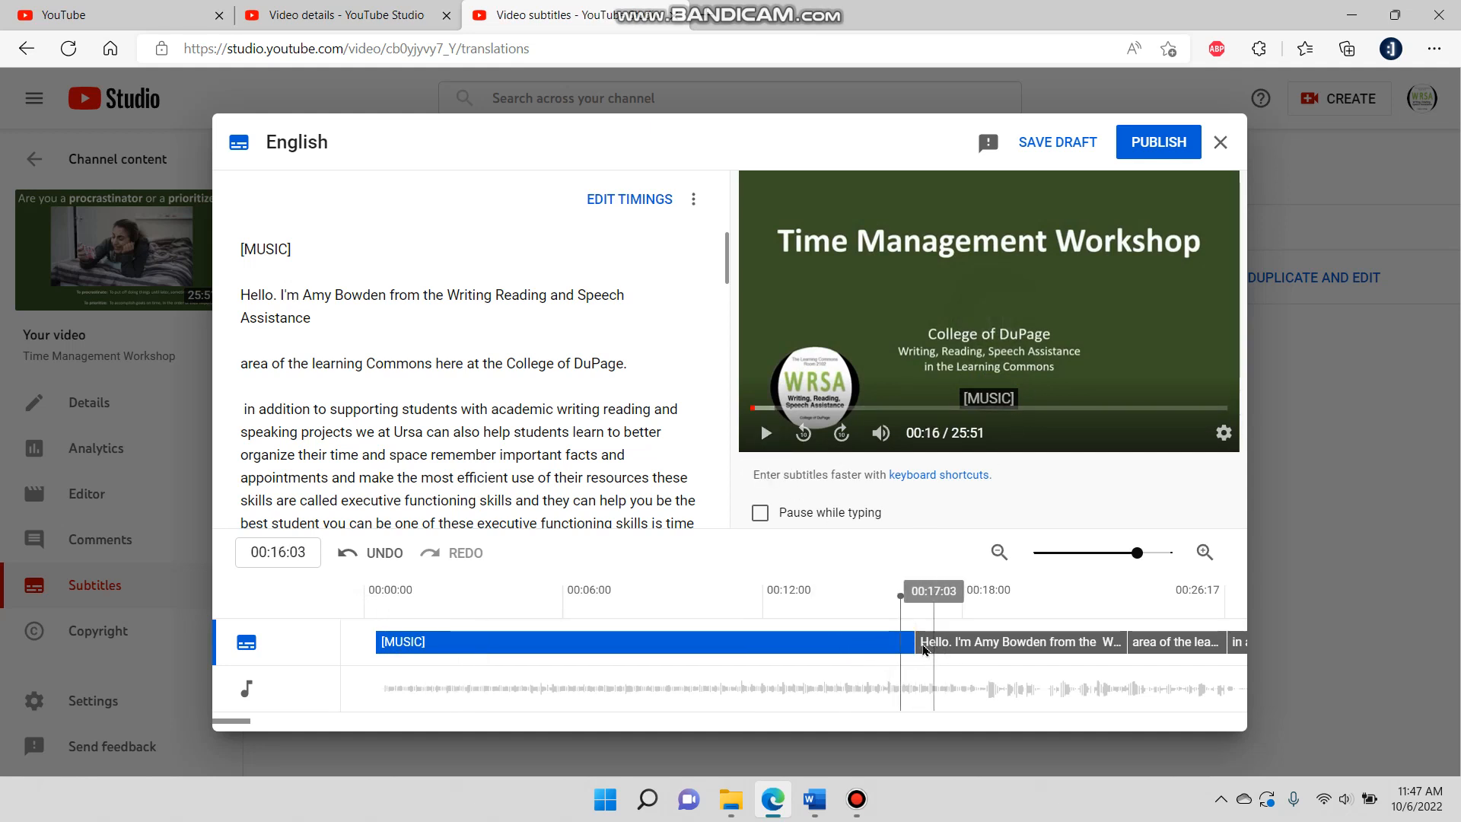
left_click_drag(913, 640, 974, 641)
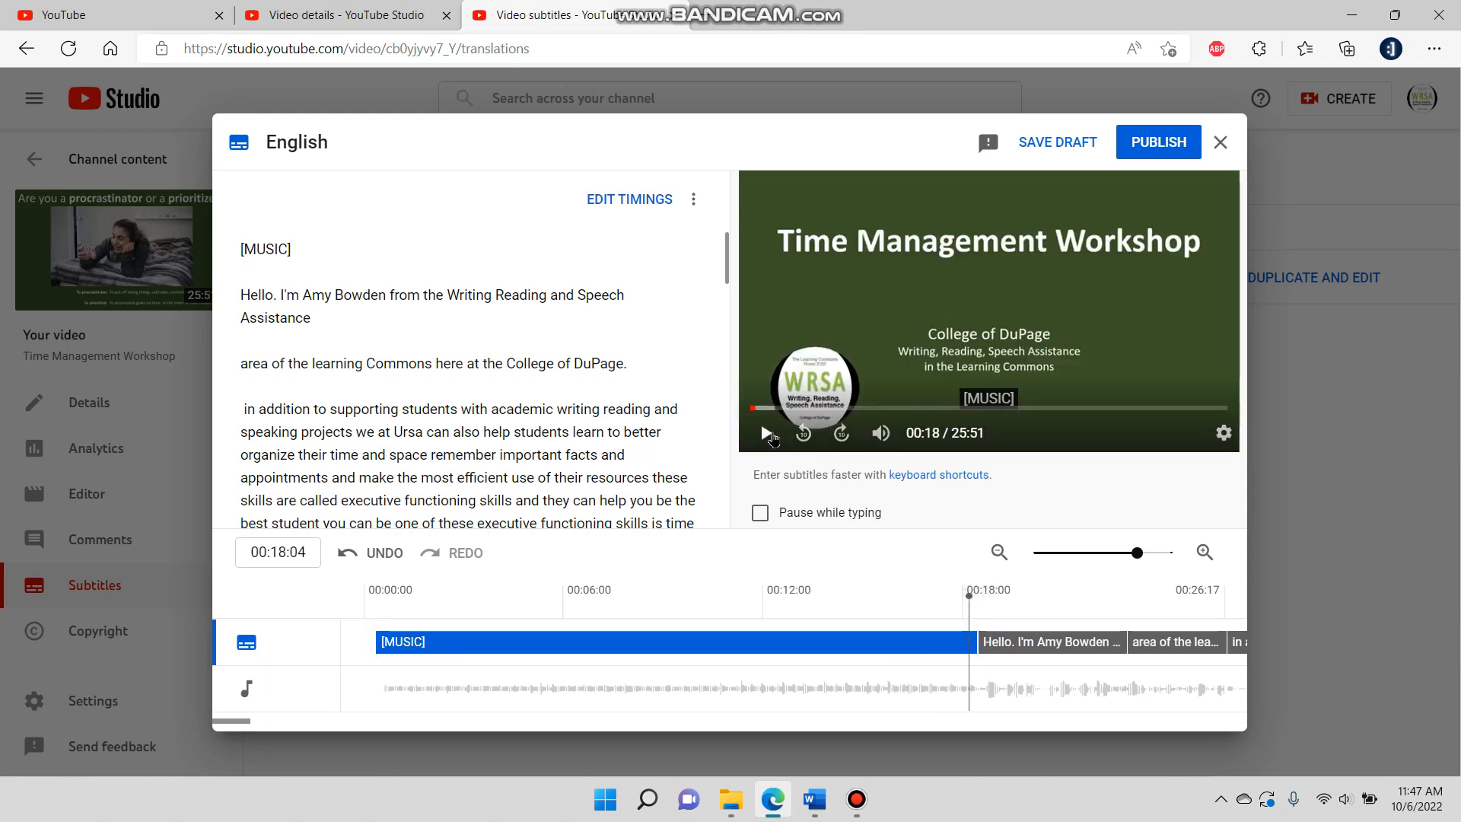
left_click(766, 433)
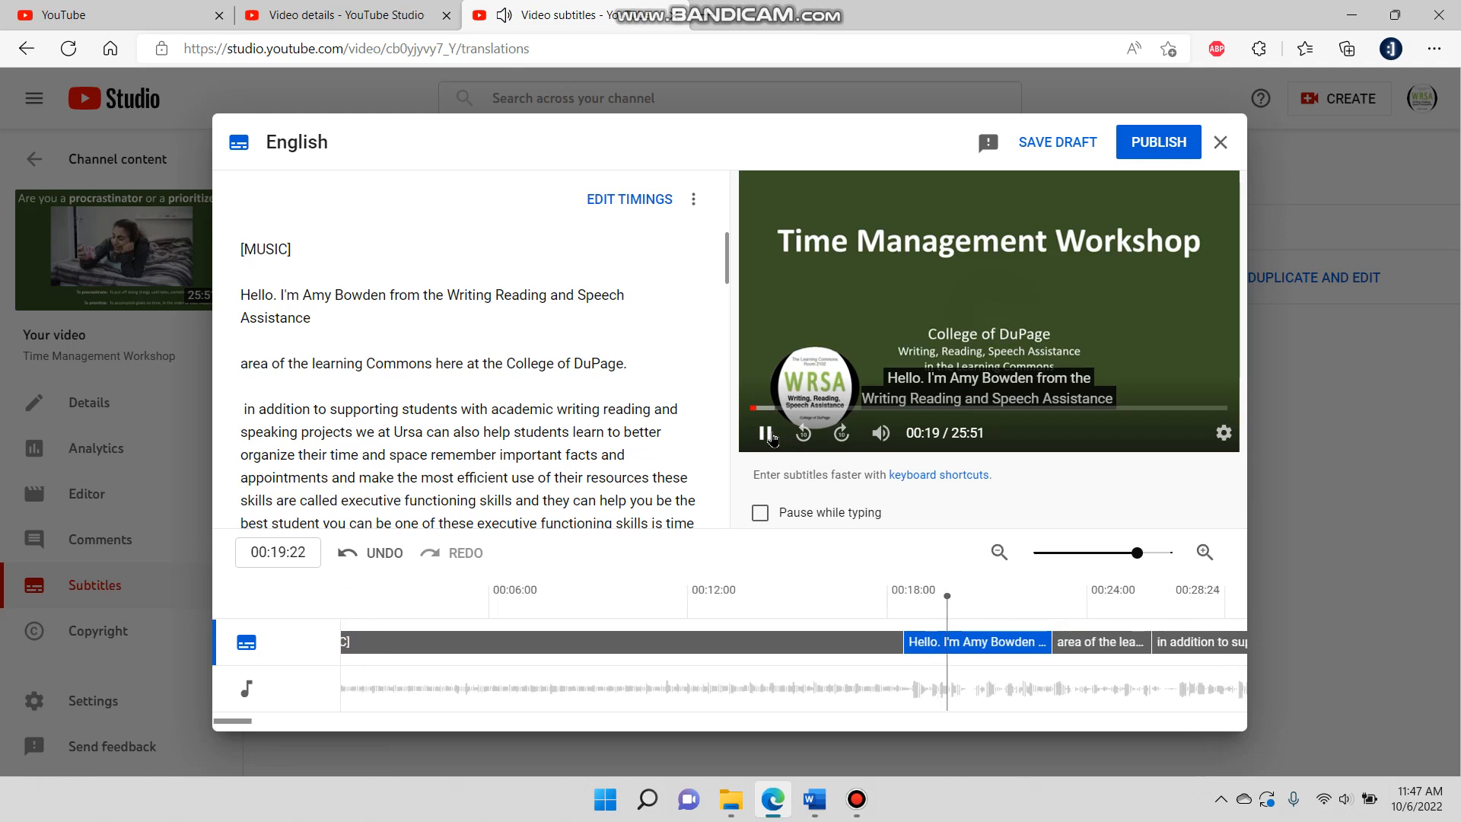
left_click(767, 433)
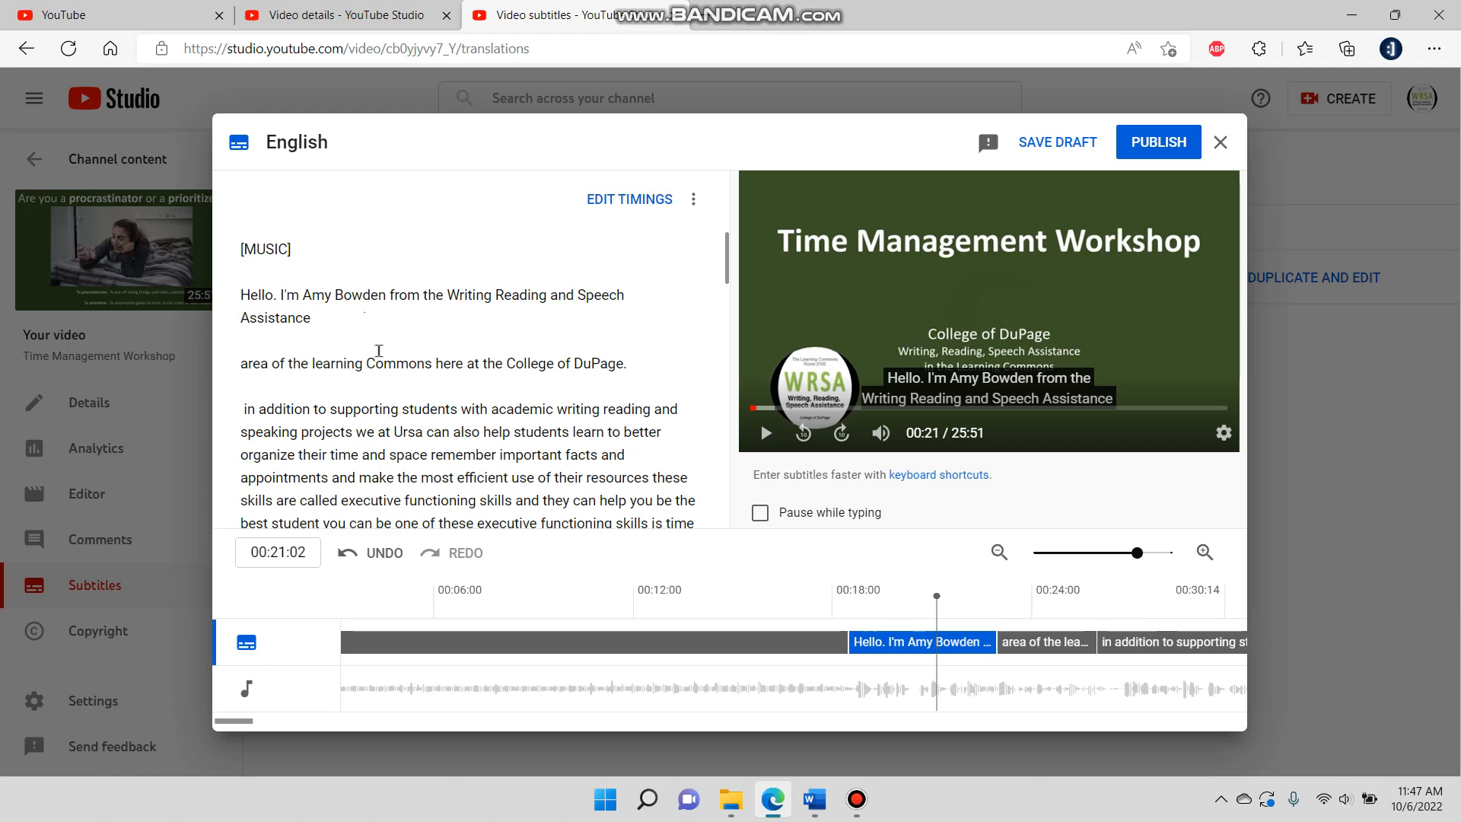
Step: Switch to the Word document and copy the entire Time Management workshop script
left_click(856, 799)
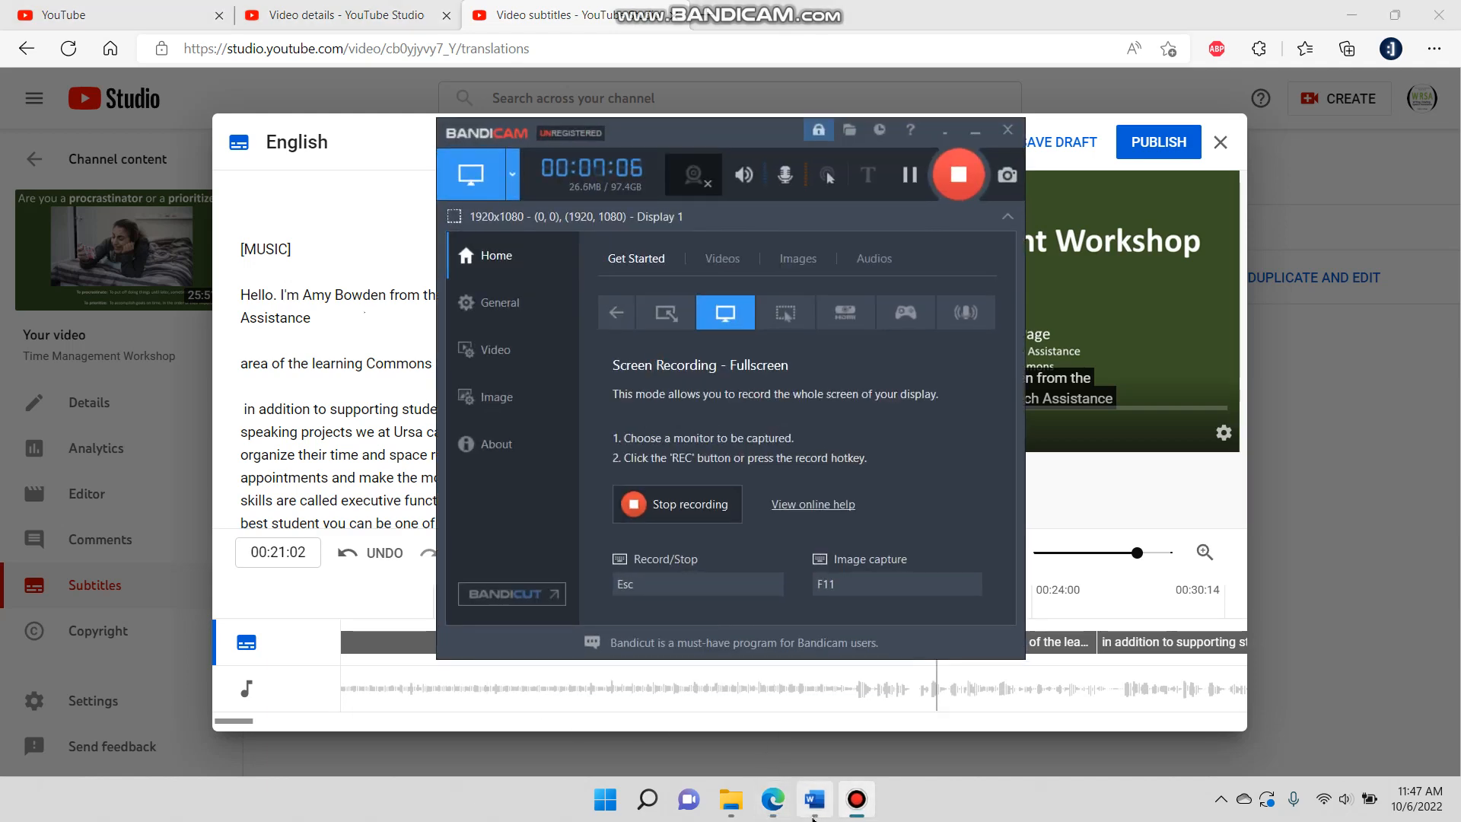
left_click(812, 808)
key("ctrl+a")
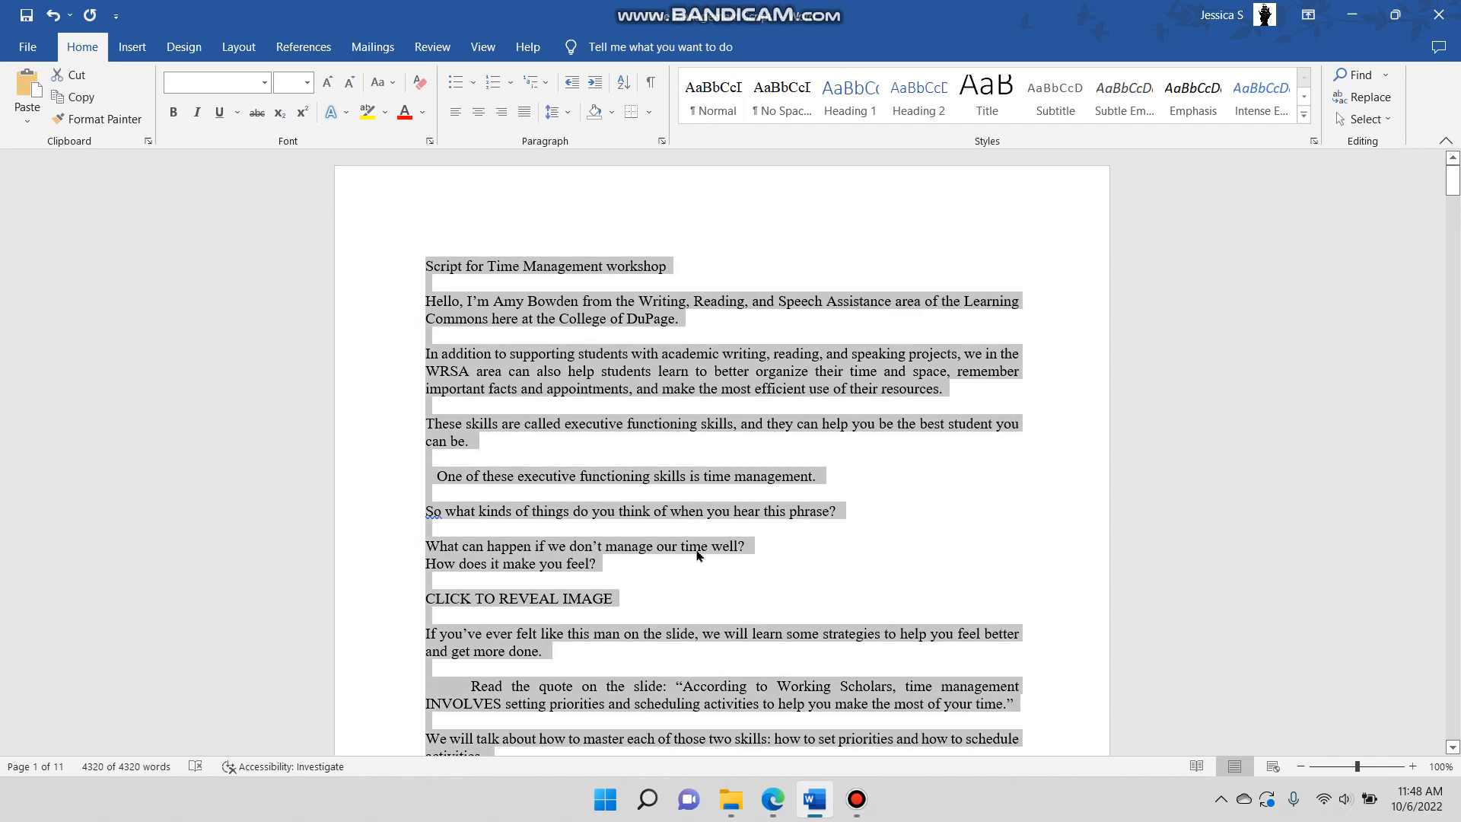
left_click(698, 553)
Step: Switch back to YouTube Studio and replace the whole caption transcript with the copied script
left_click(773, 799)
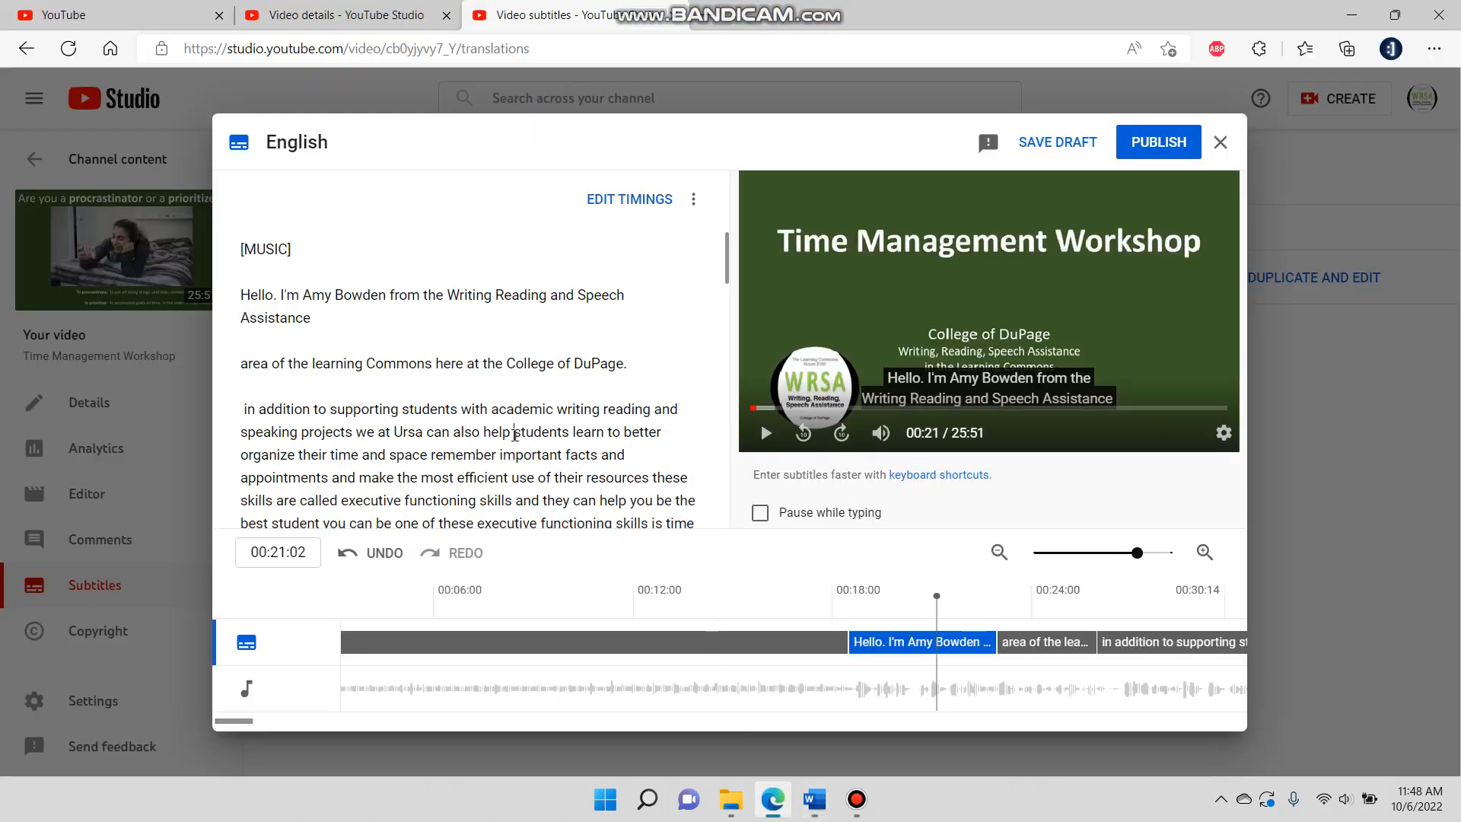
key("ctrl+a")
key("ctrl+v")
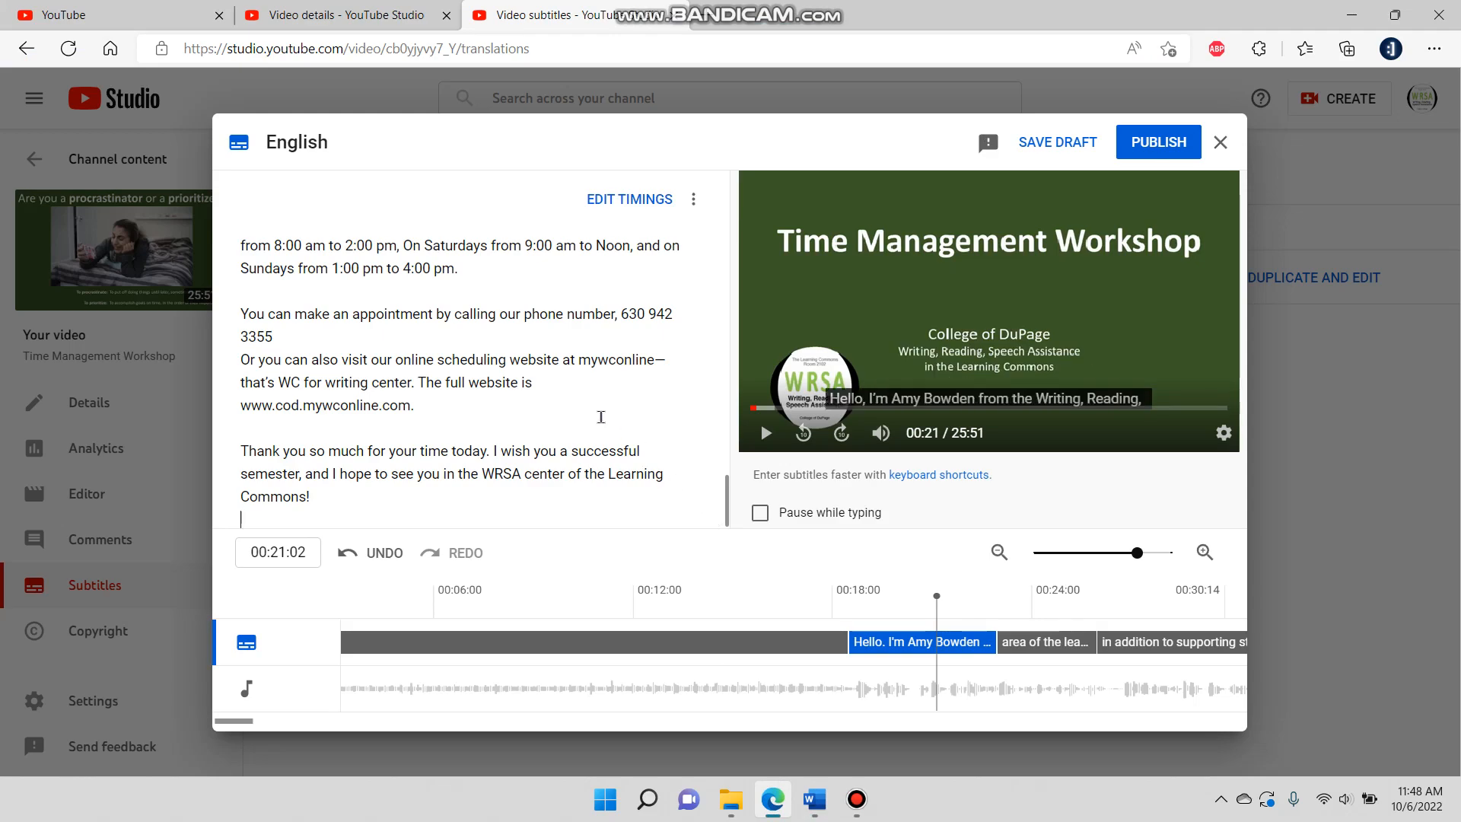
Step: Replace the title line "Script for Time Management workshop" at the start of the transcript with "[MUSIC]"
scroll(600, 417, "up", 1)
scroll(600, 417, "up", 15)
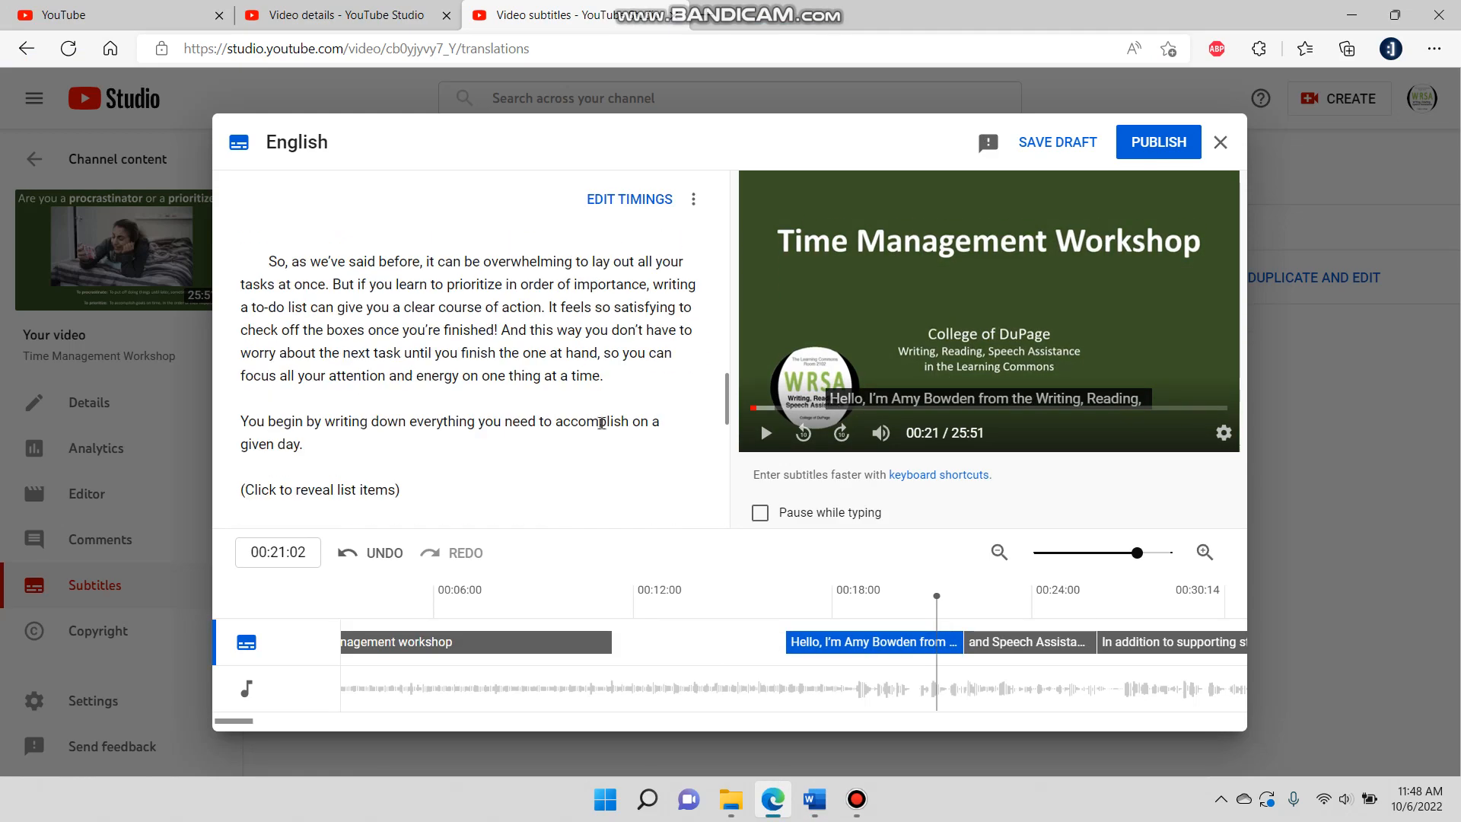
scroll(617, 437, "up", 4)
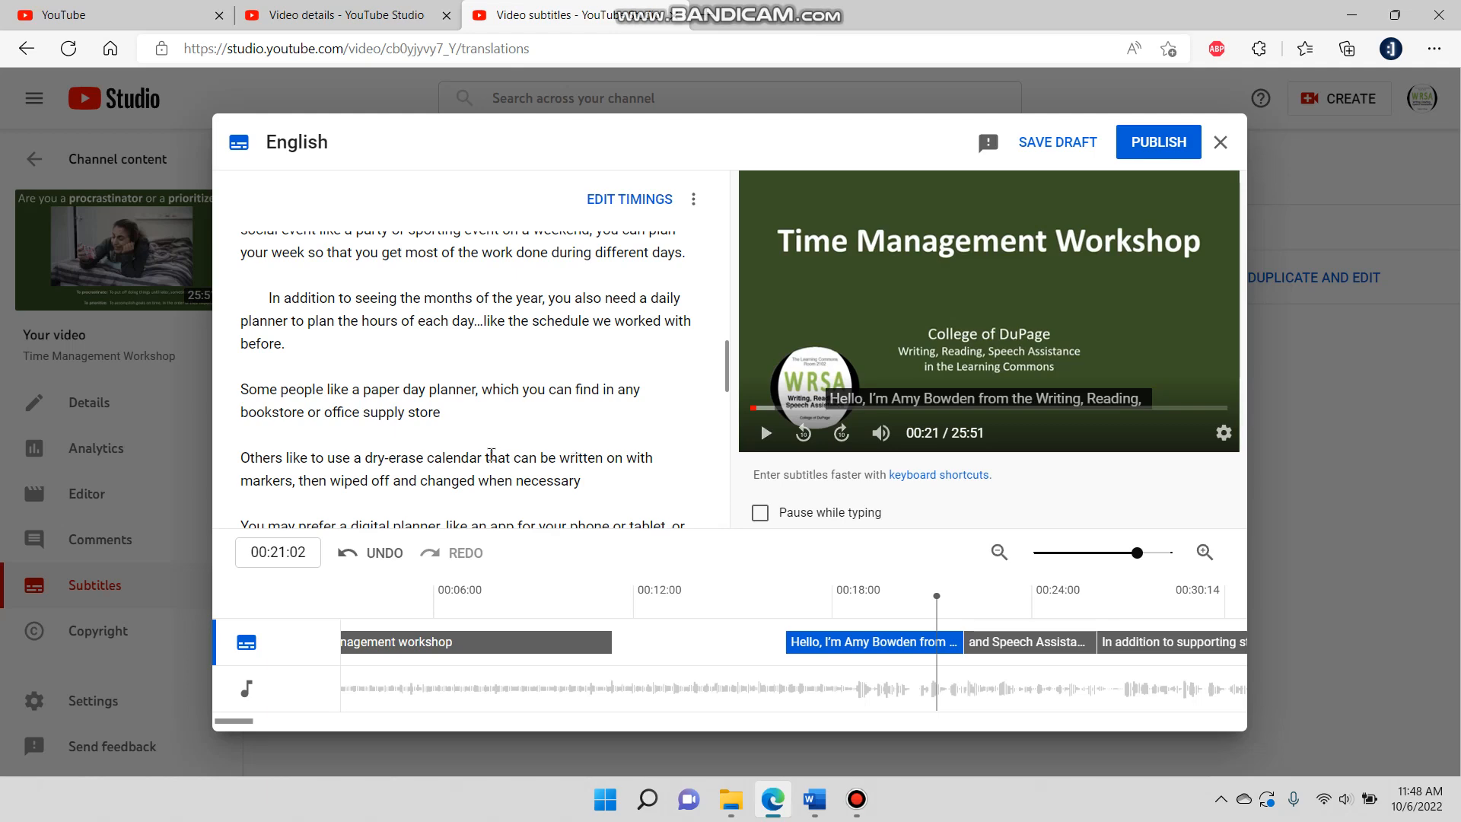
scroll(453, 455, "up", 15)
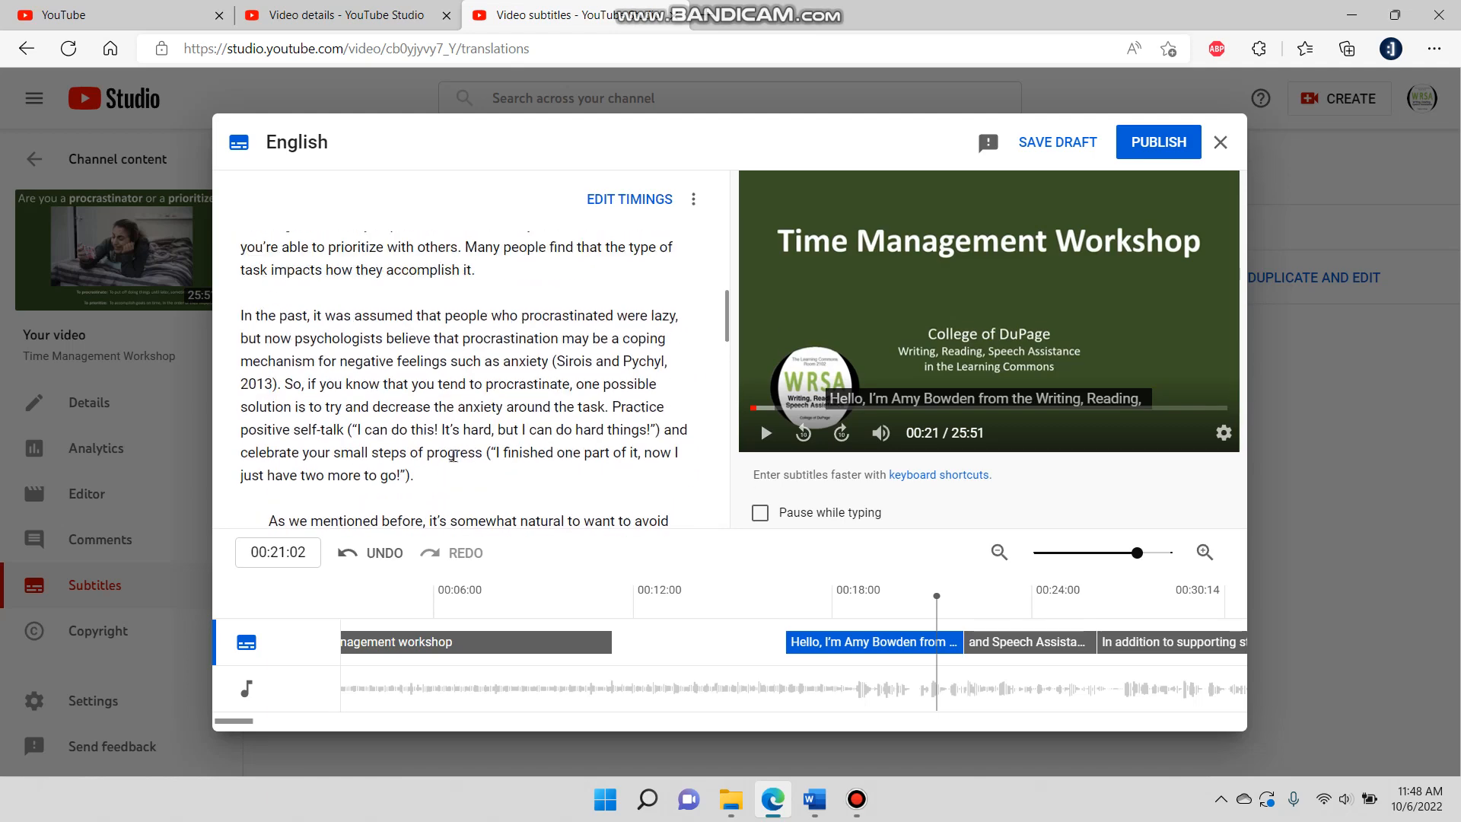
scroll(456, 460, "up", 5)
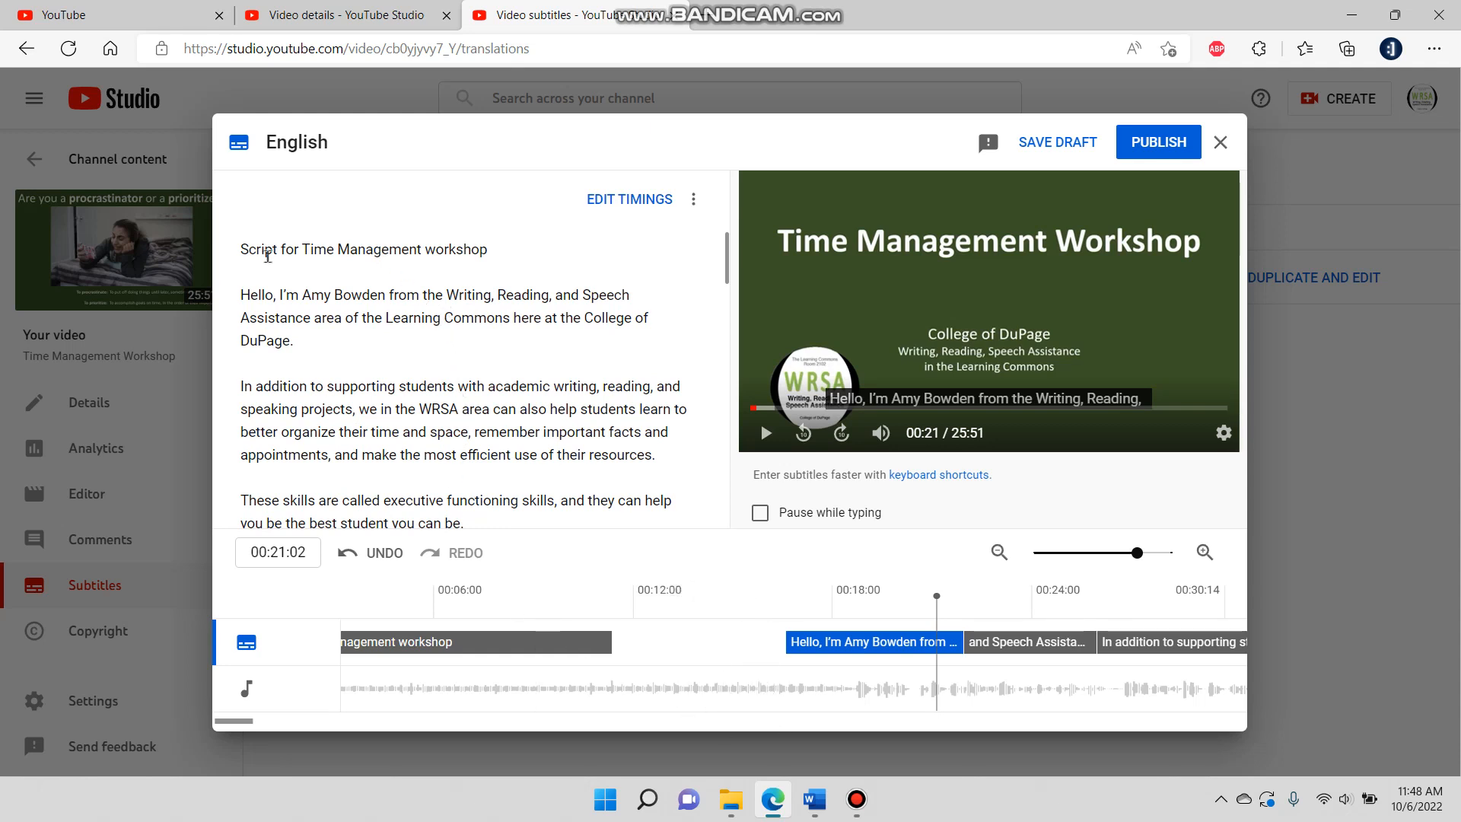
left_click_drag(243, 251, 531, 252)
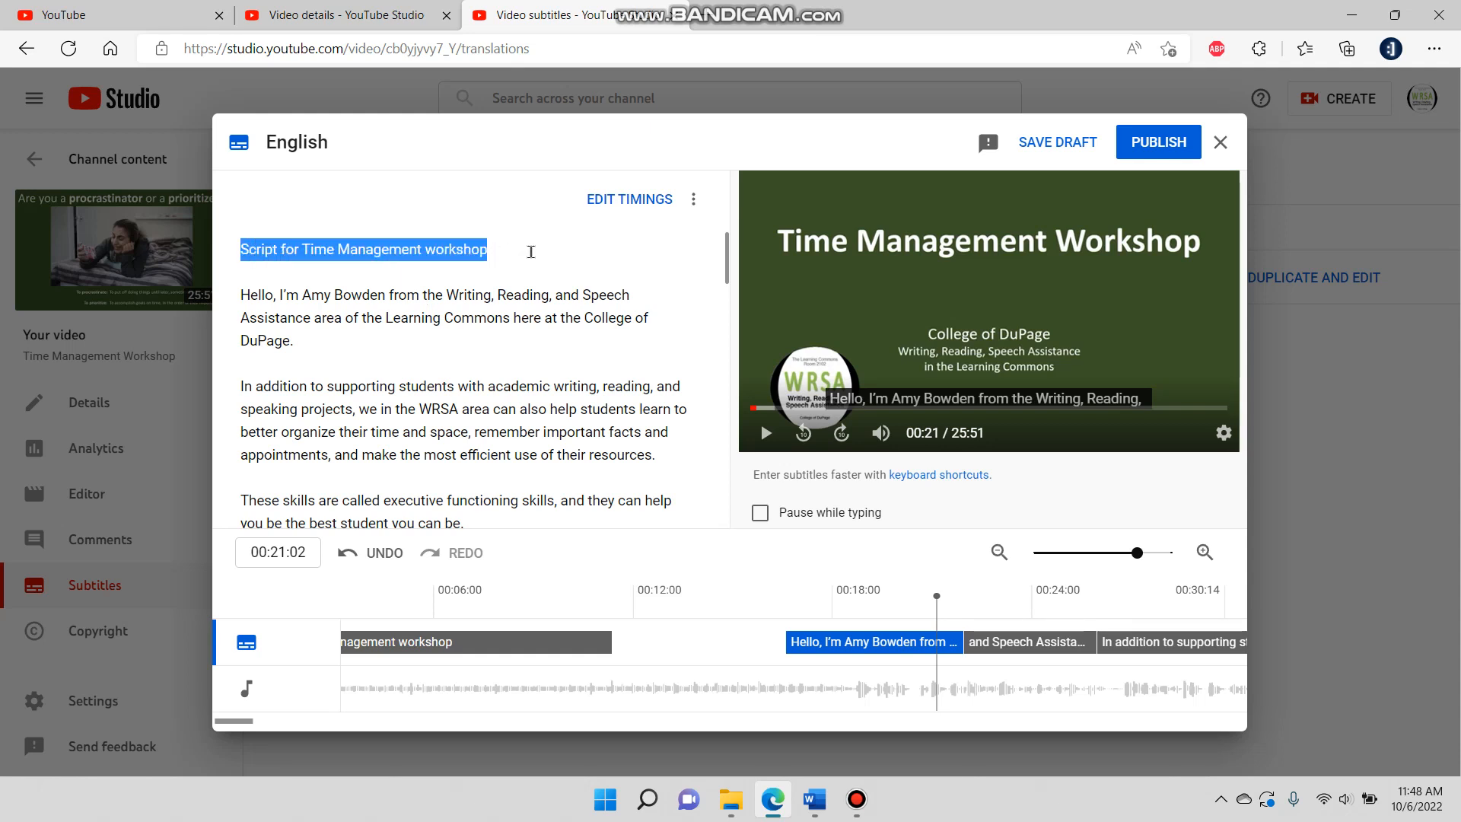
key("BackSpace")
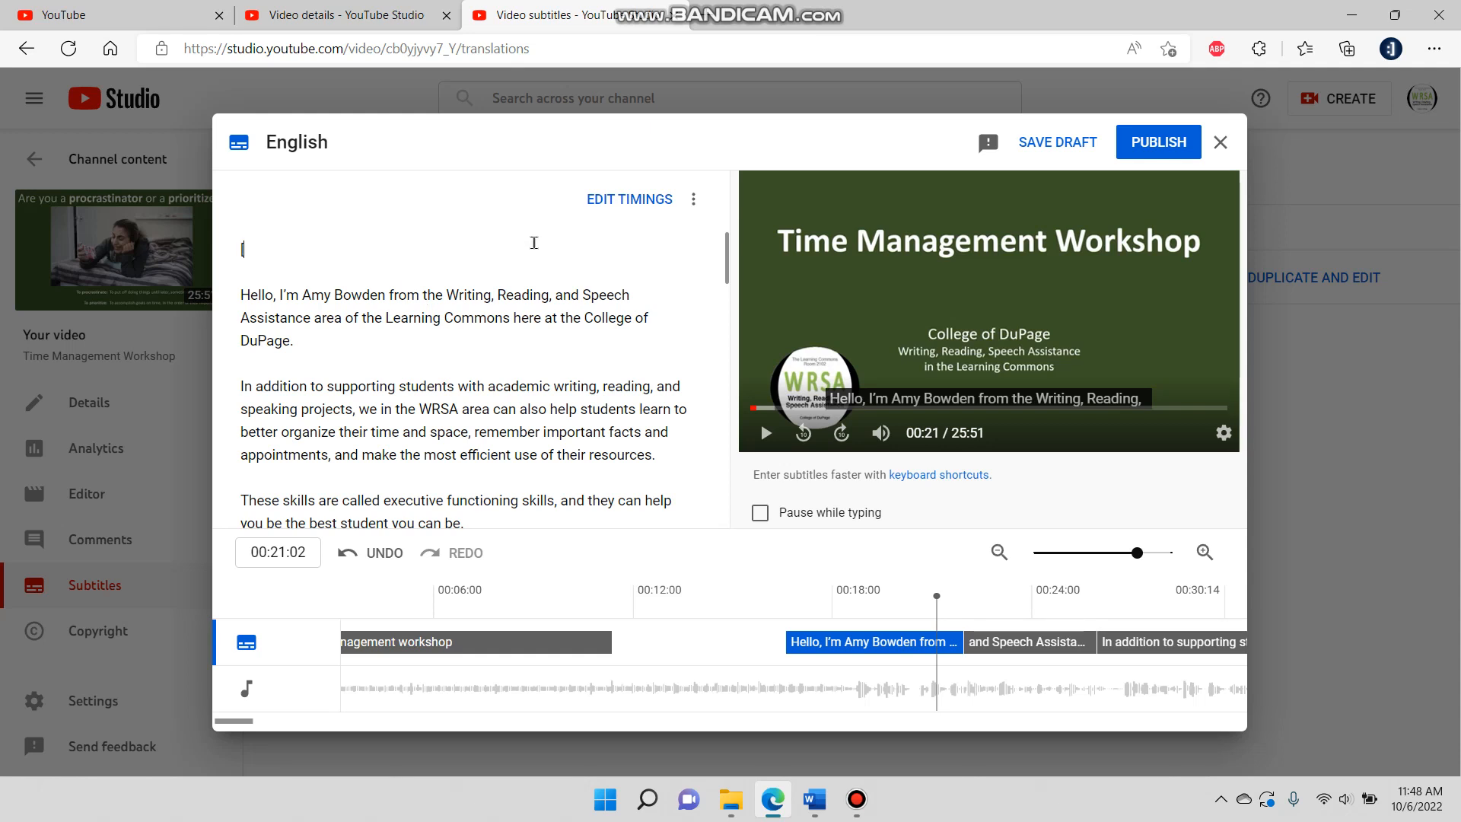
type("[MUSIC]]")
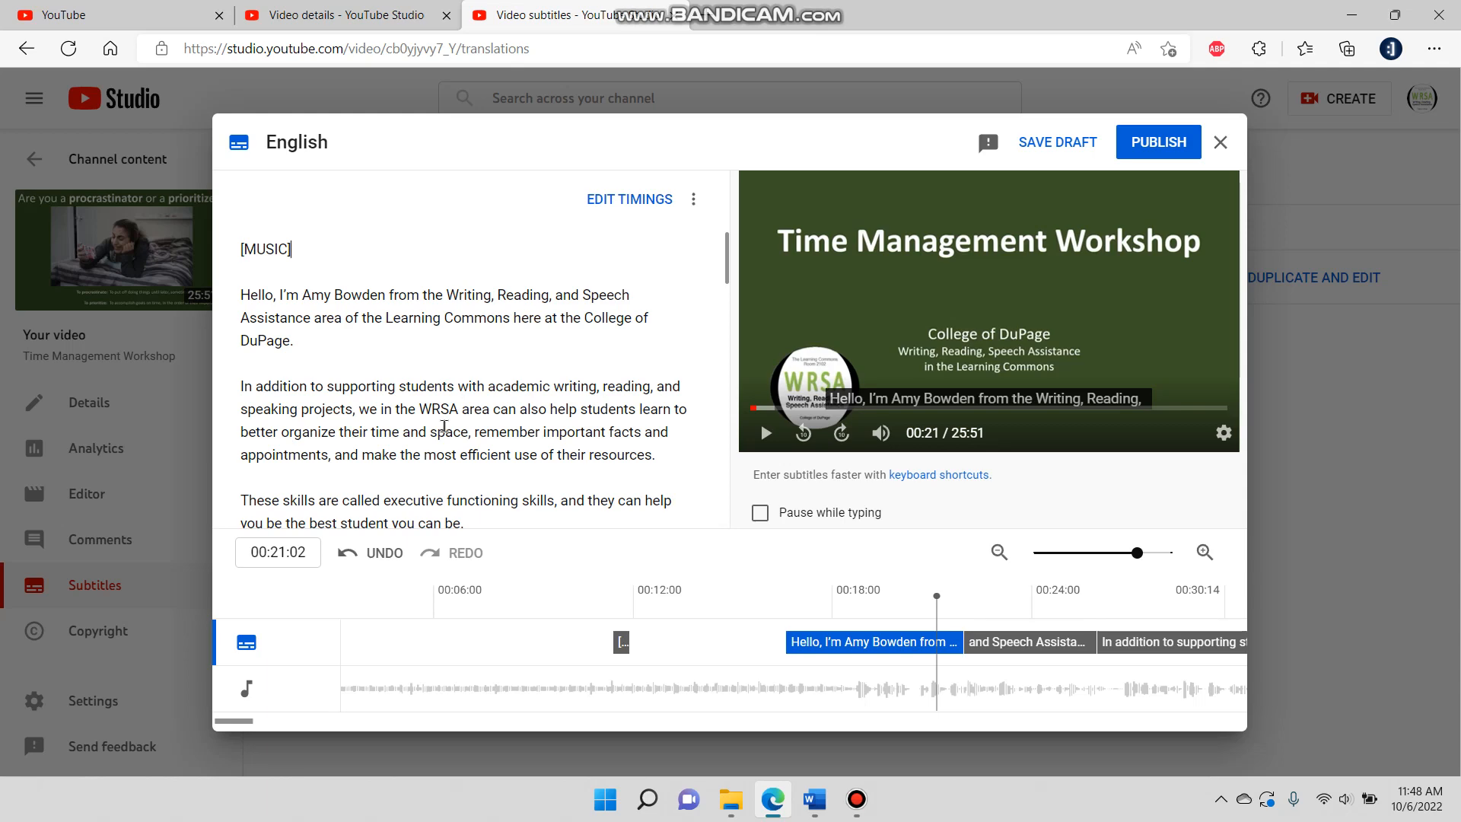
Step: Delete the "CLICK TO REVEAL IMAGE" line after "How does it make you feel?" and save the English subtitles as a draft
scroll(459, 424, "down", 3)
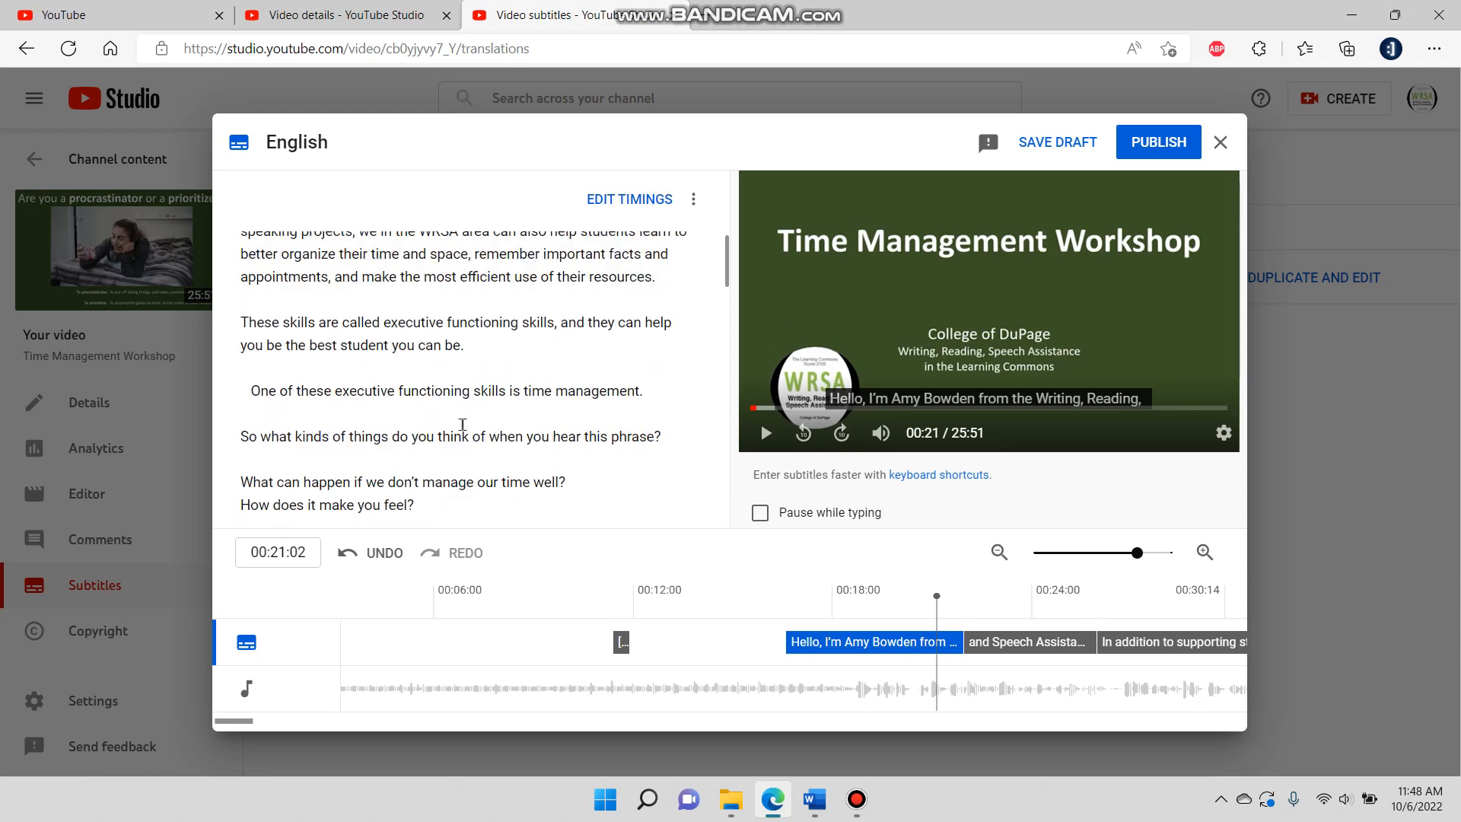
left_click_drag(429, 469, 403, 446)
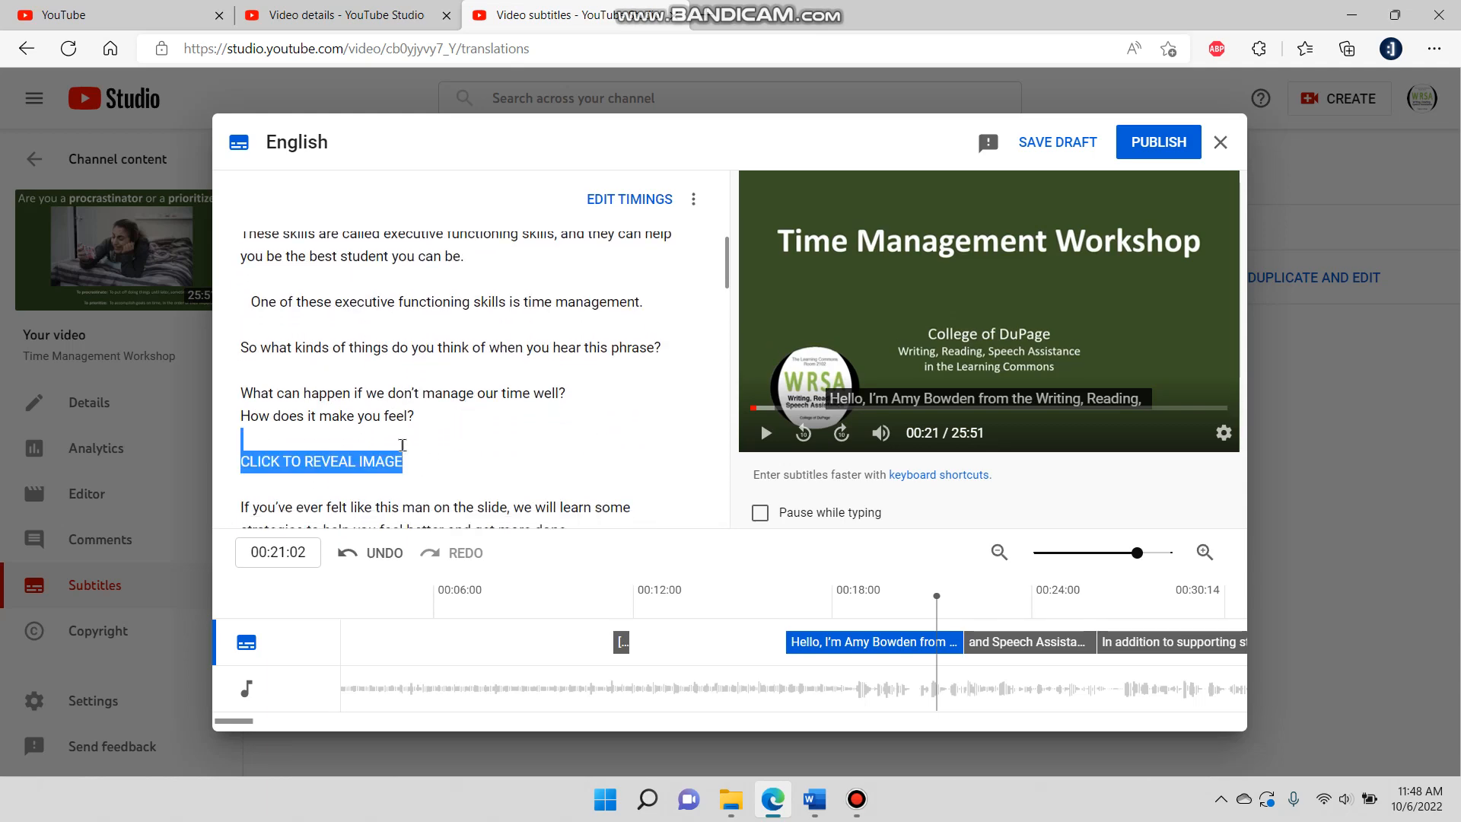
key("BackSpace")
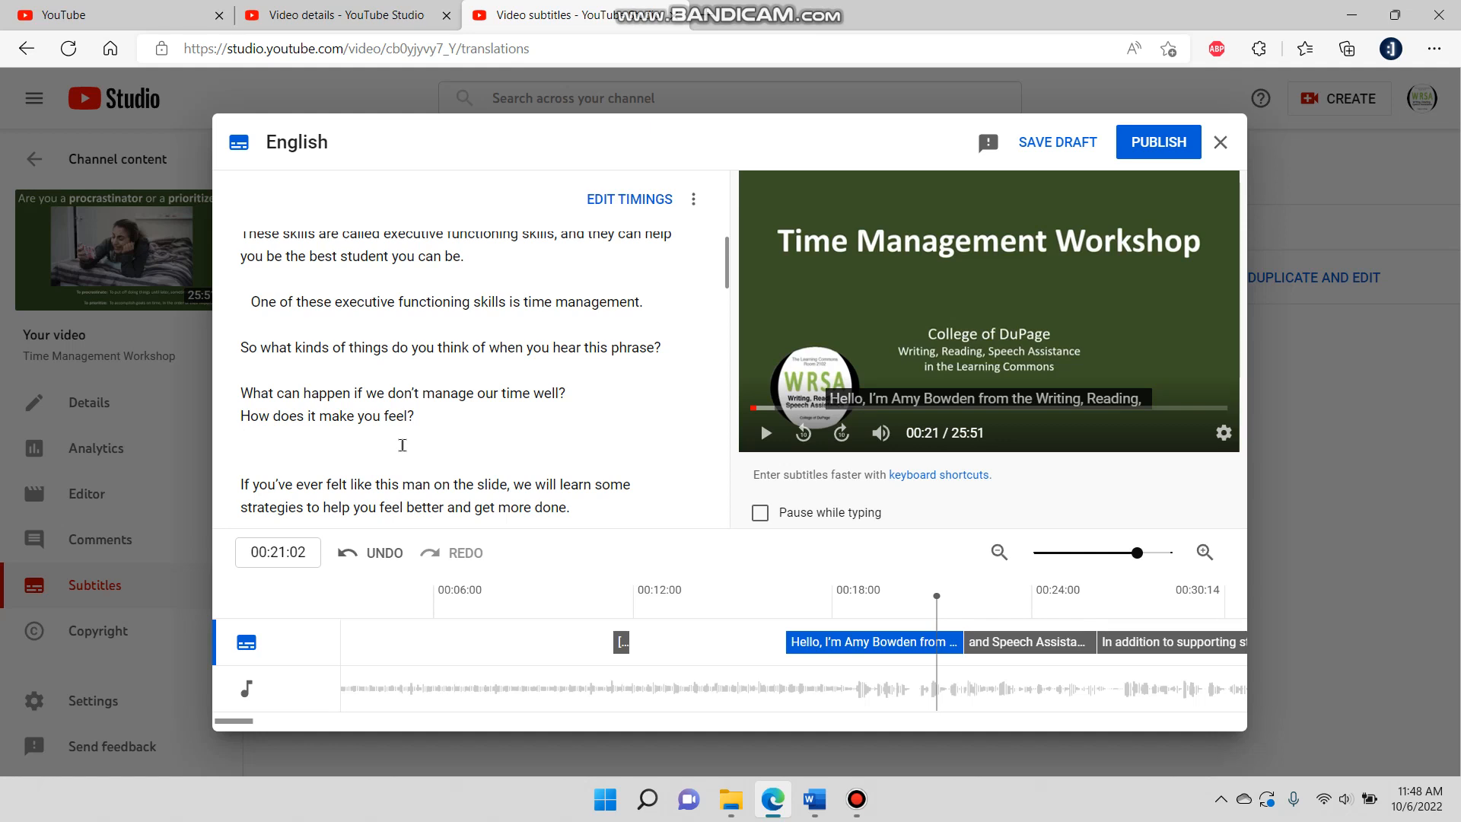
left_click(1057, 143)
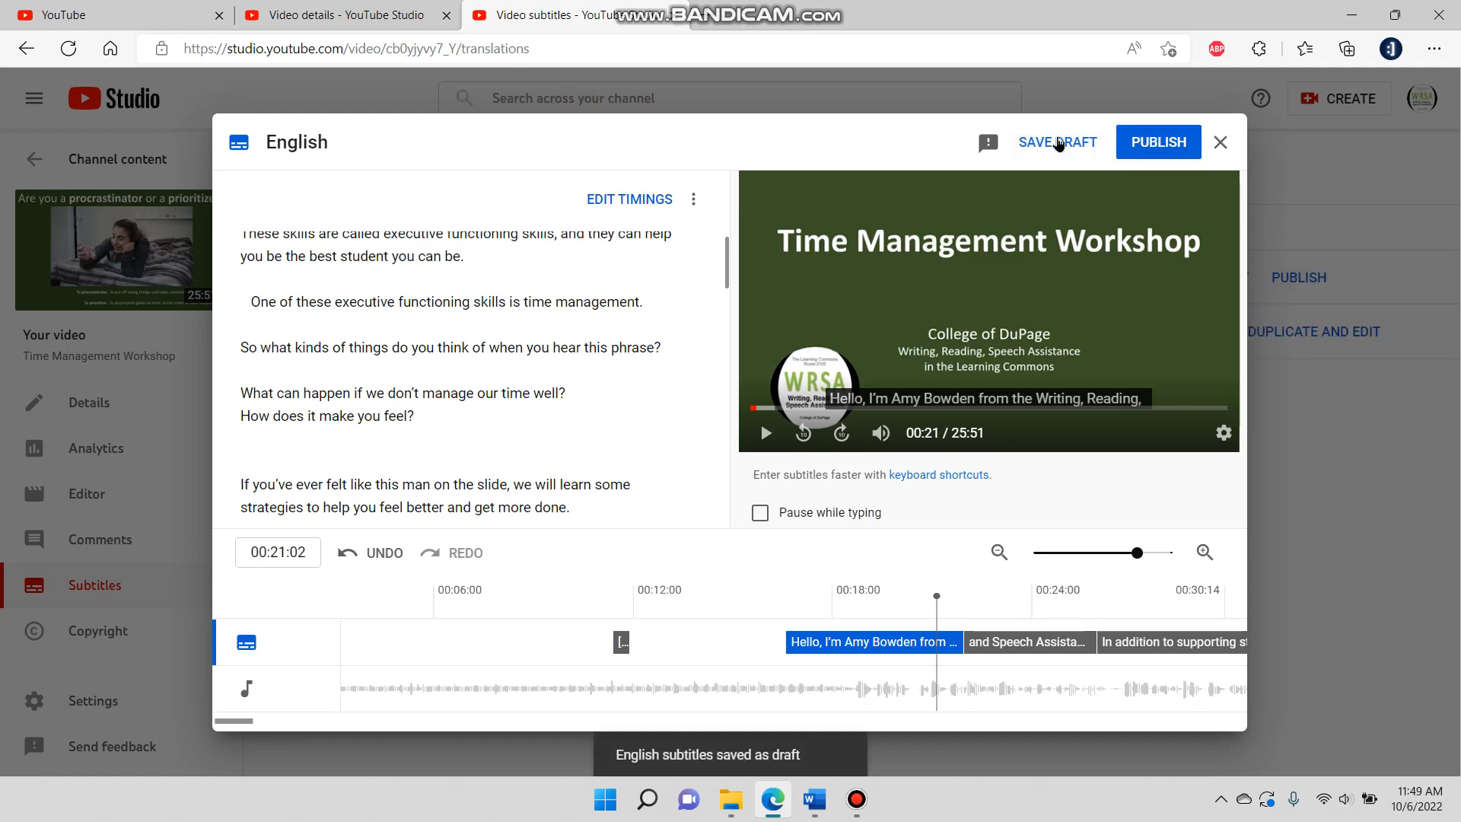